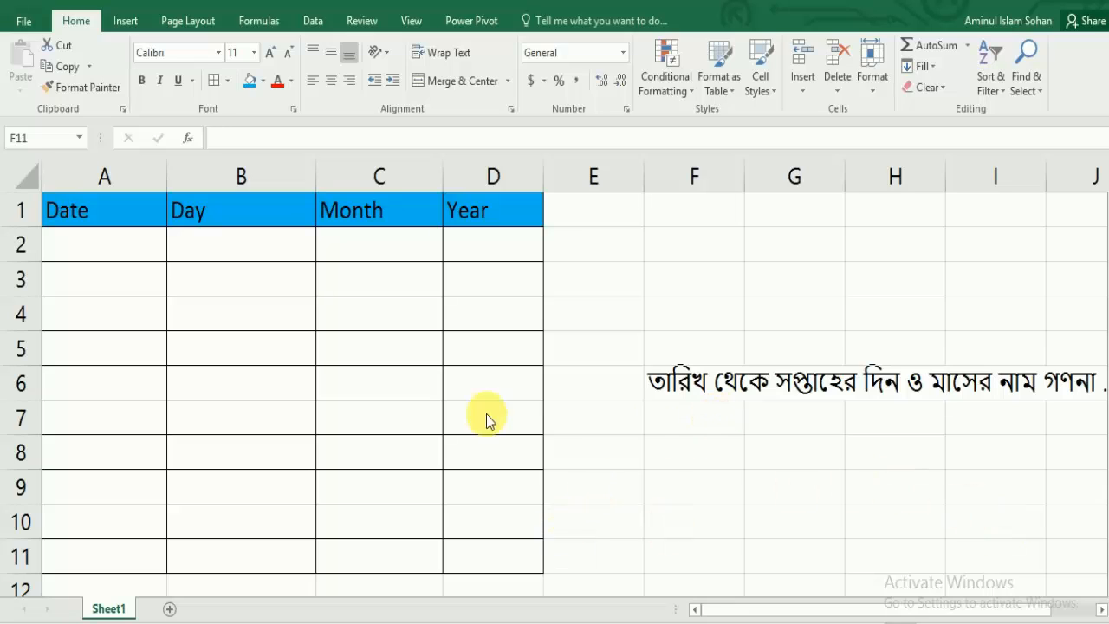
# Step: Enter the date 01-05-2017 in cell A2 and fill the series of consecutive dates down to A11
pyautogui.click(116, 245)
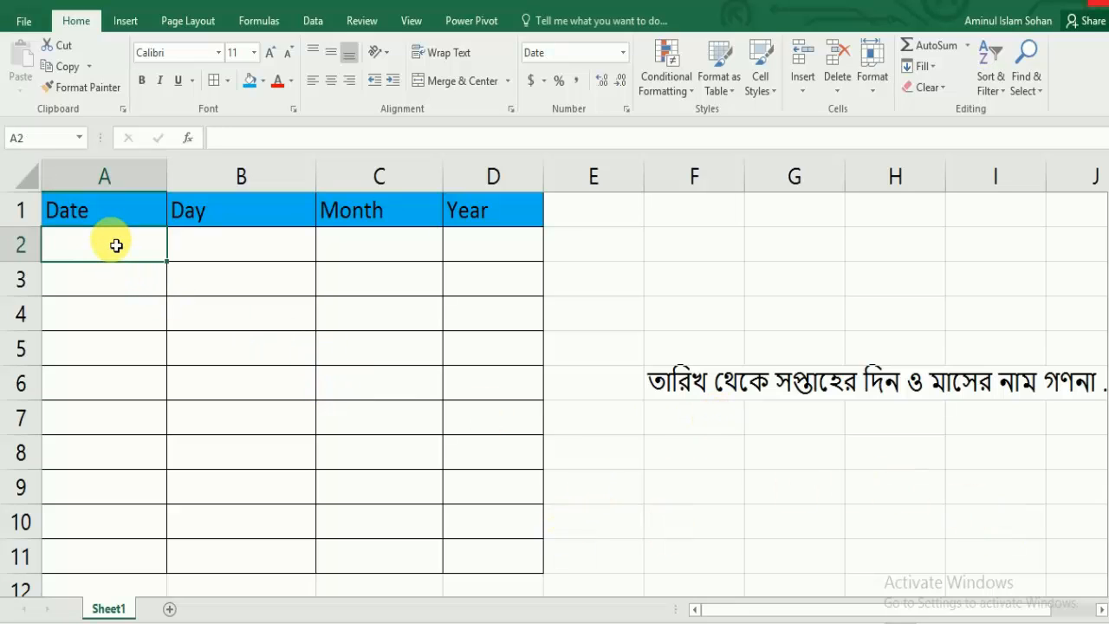
pyautogui.write('0')
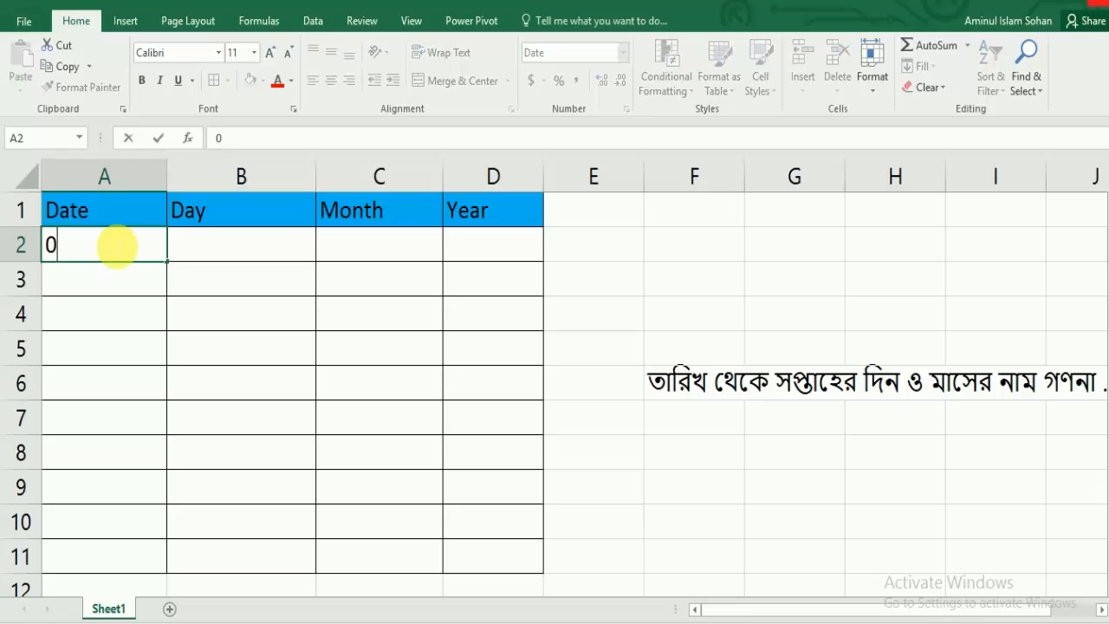
pyautogui.write('1-05-2017')
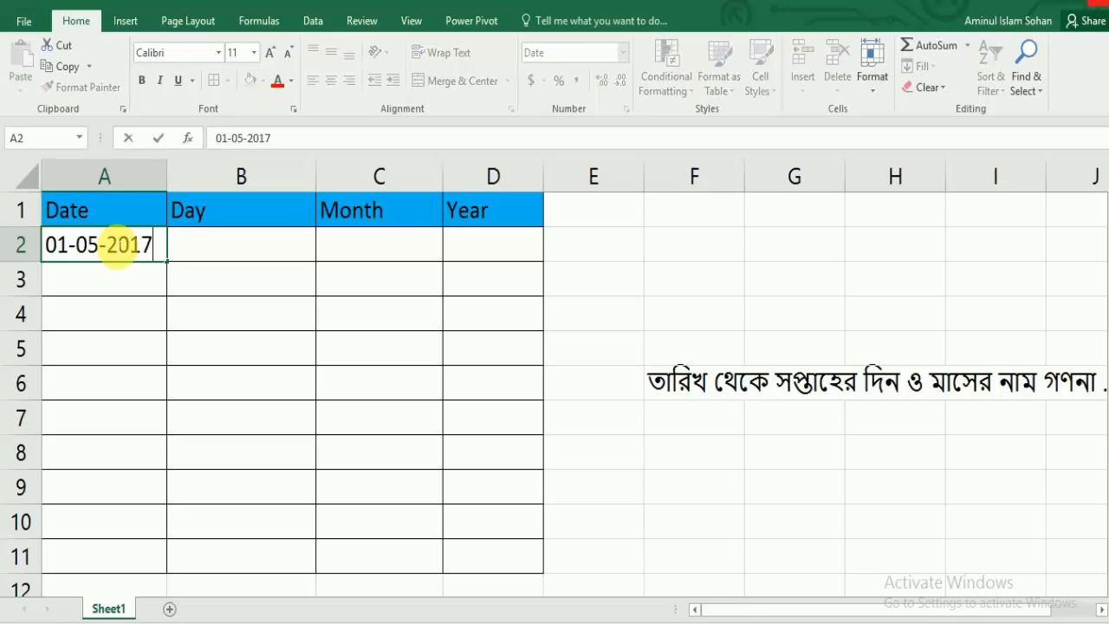
pyautogui.press('Return')
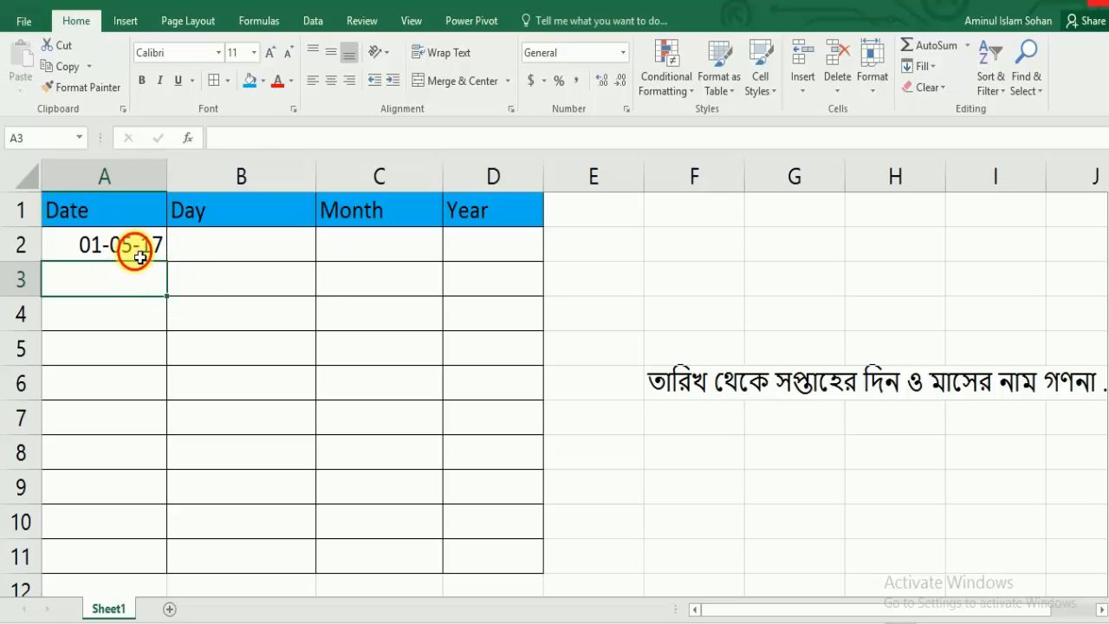
pyautogui.click(146, 246)
pyautogui.moveTo(172, 269); pyautogui.dragTo(164, 588)
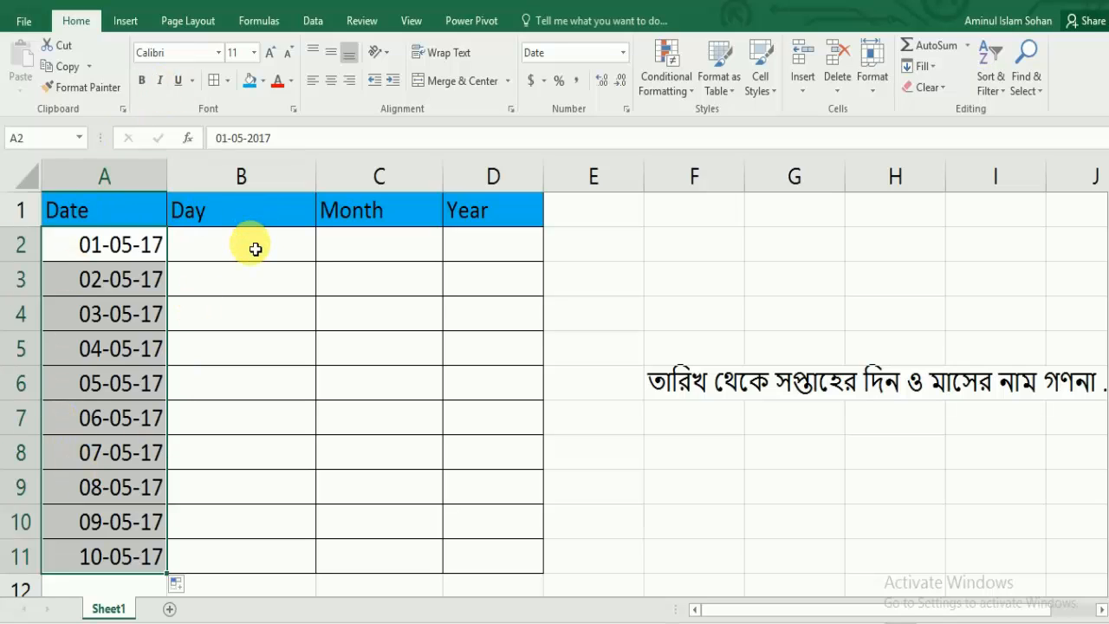
# Step: Enter the formula =Text(A2,"dddd") in cell B2 to return the weekday name of the first date
pyautogui.click(257, 247)
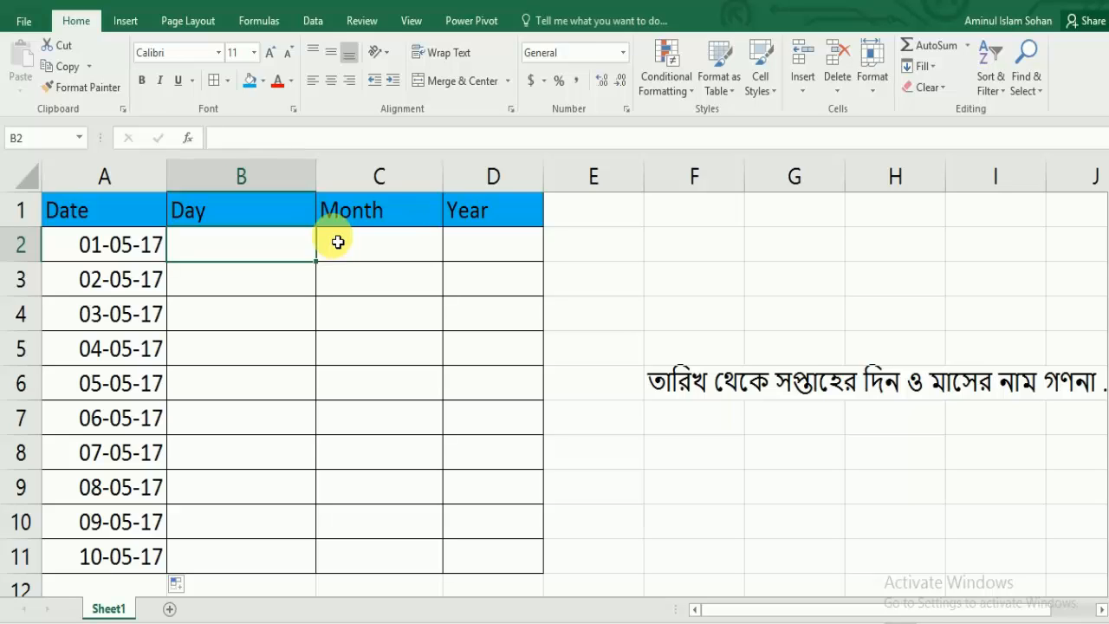
pyautogui.write('=')
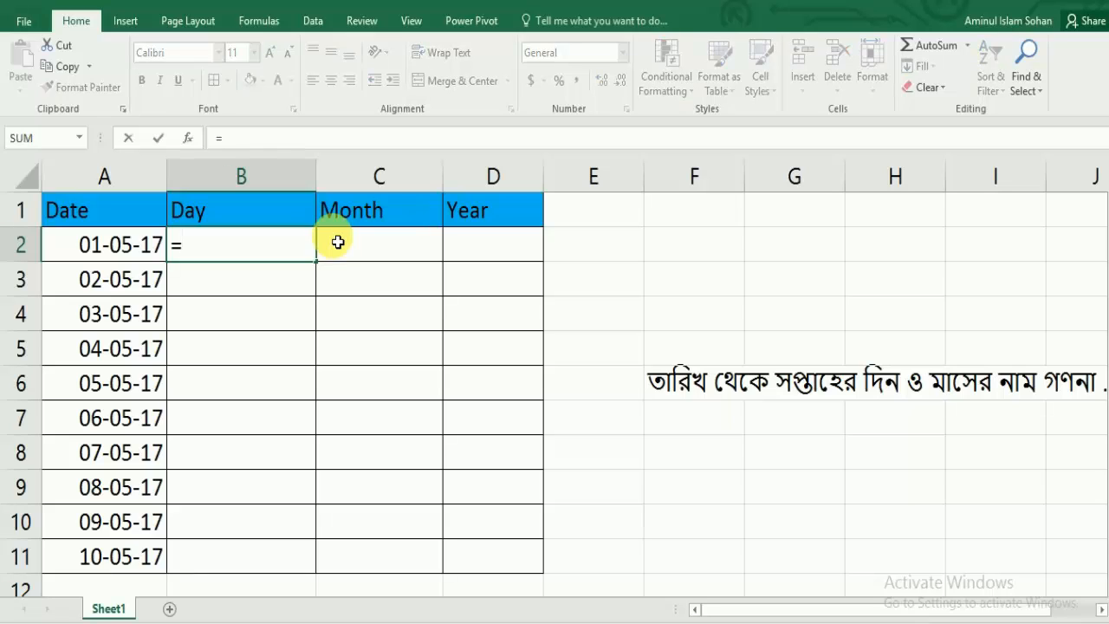
pyautogui.write('Te')
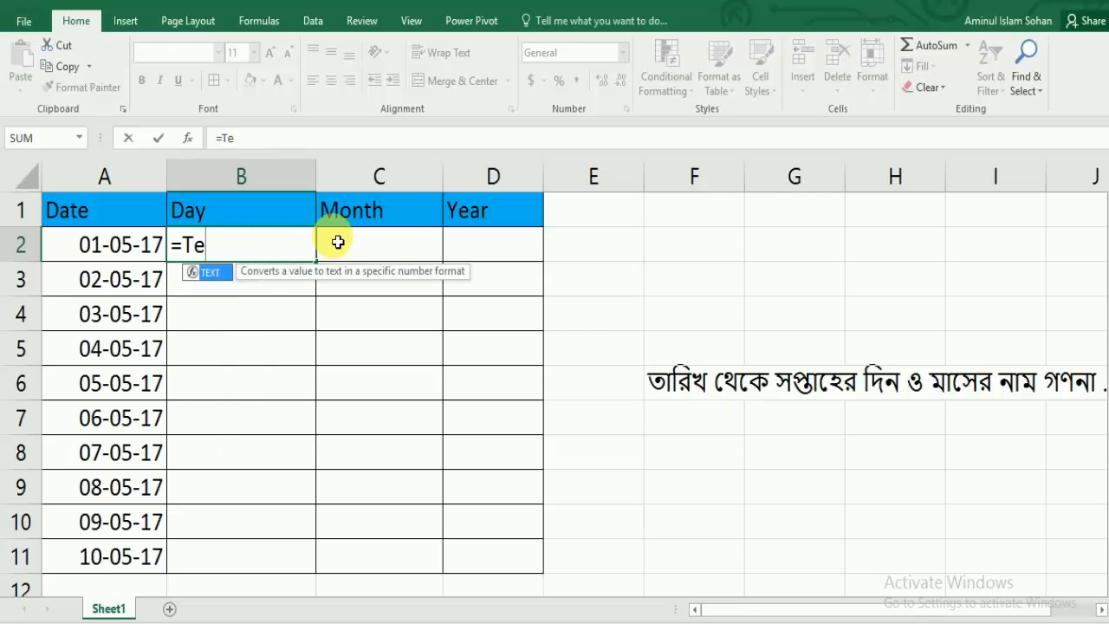
pyautogui.write('xt(')
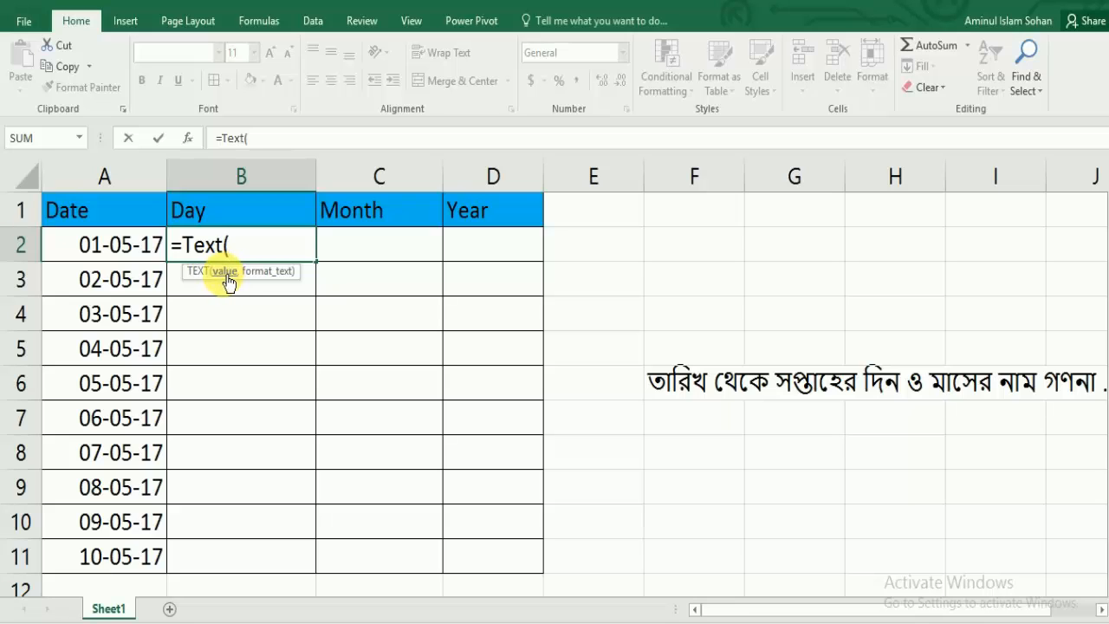
pyautogui.click(120, 248)
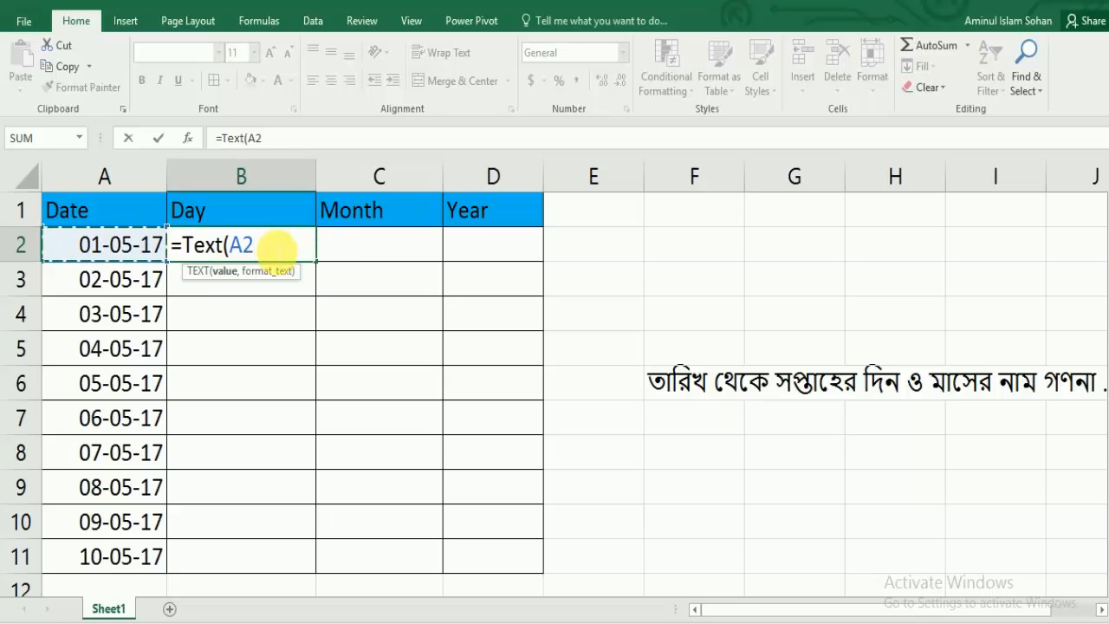
pyautogui.write(',')
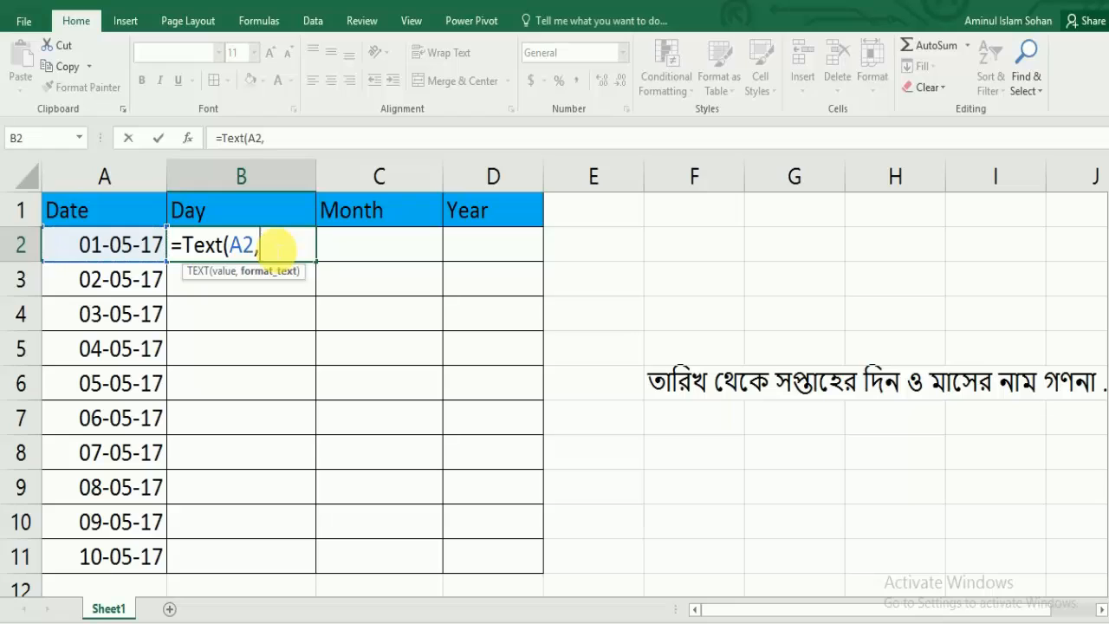
pyautogui.write('"dddd')
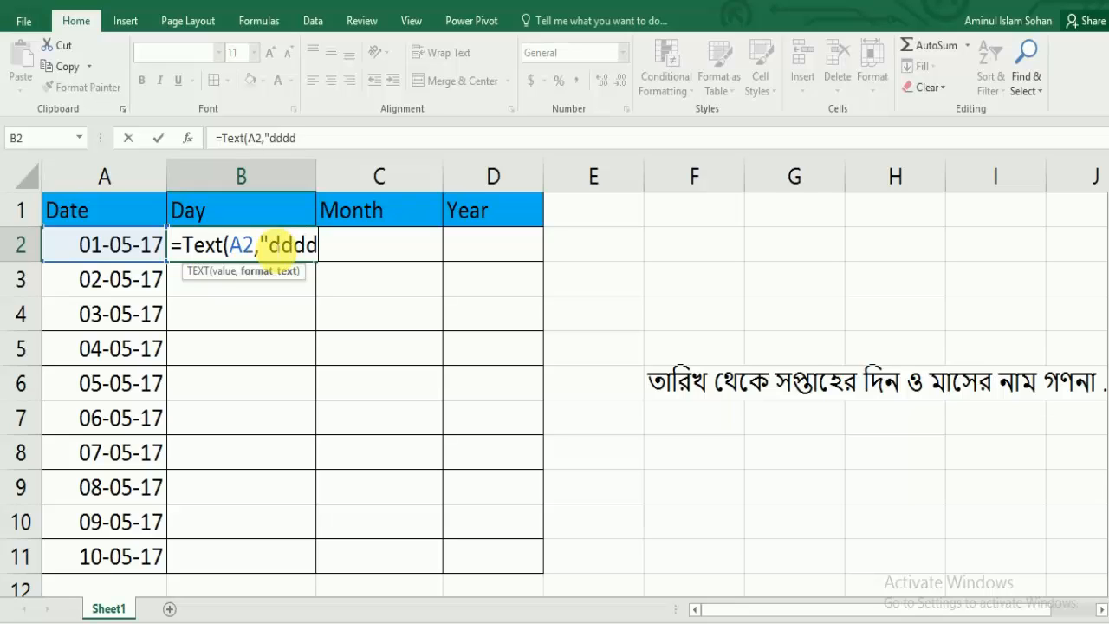
pyautogui.write('")')
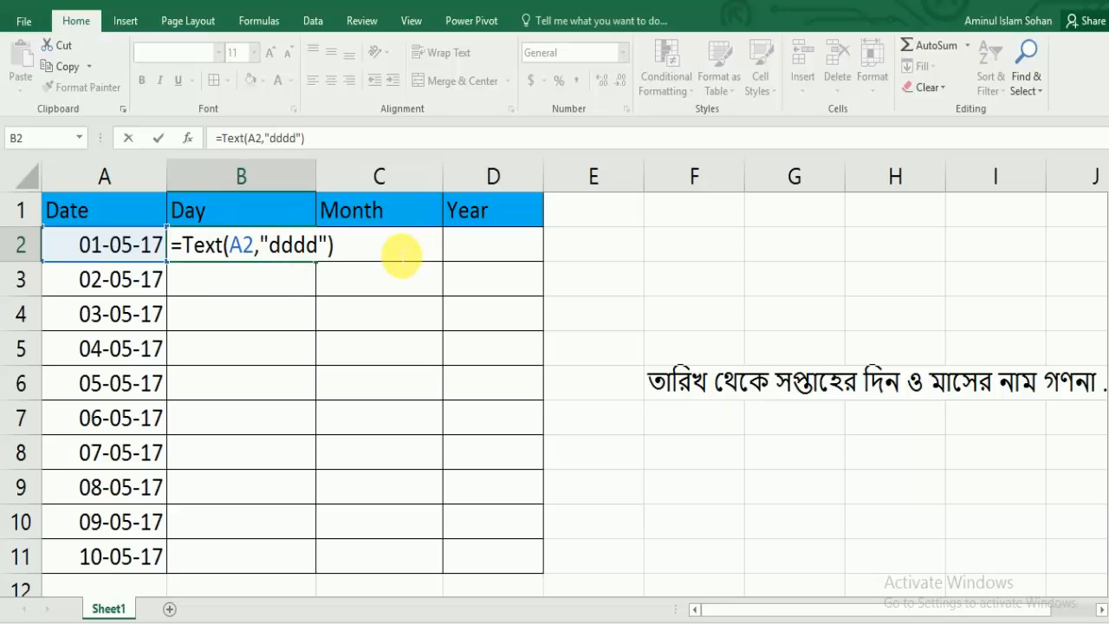
pyautogui.press('Return')
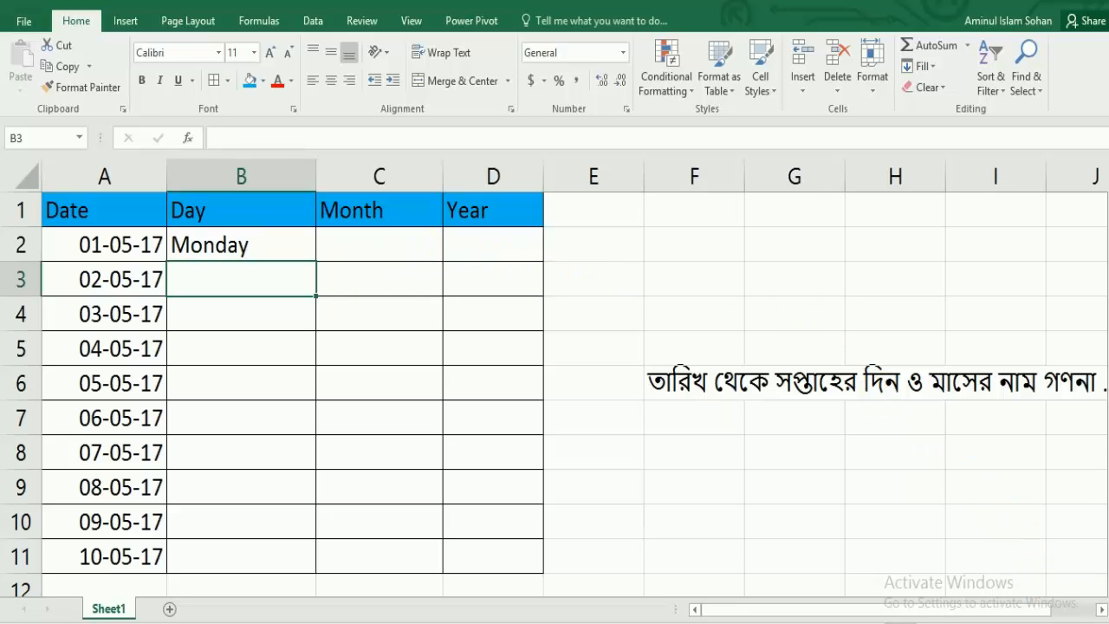
# Step: Check the weekday of May 1, 2017 in the system calendar against the result in cell B2
pyautogui.click(1062, 622)
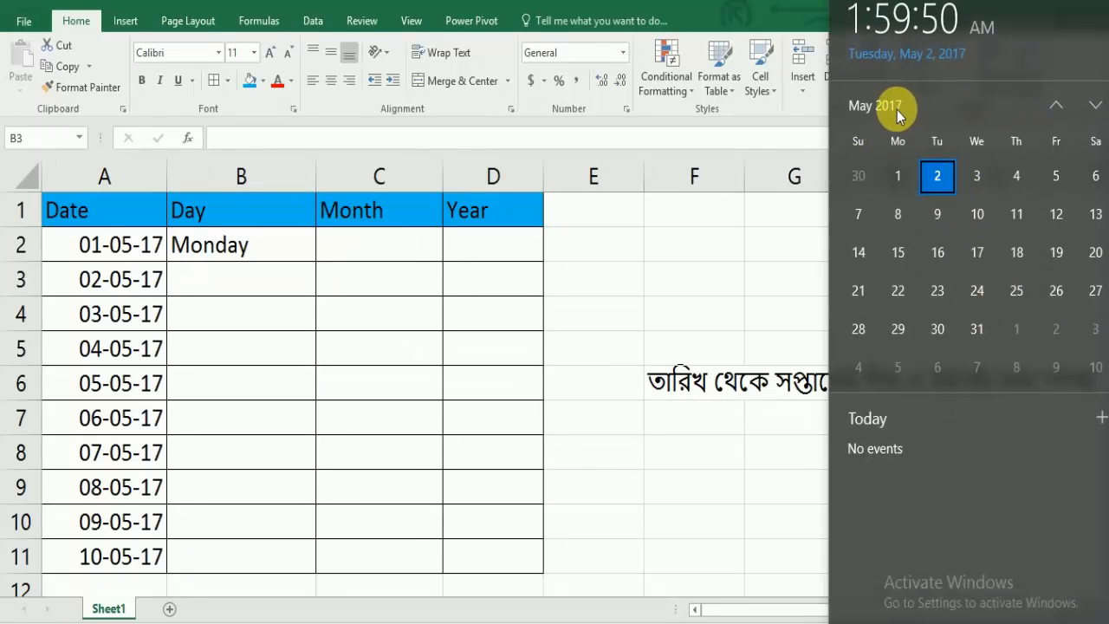
pyautogui.click(900, 178)
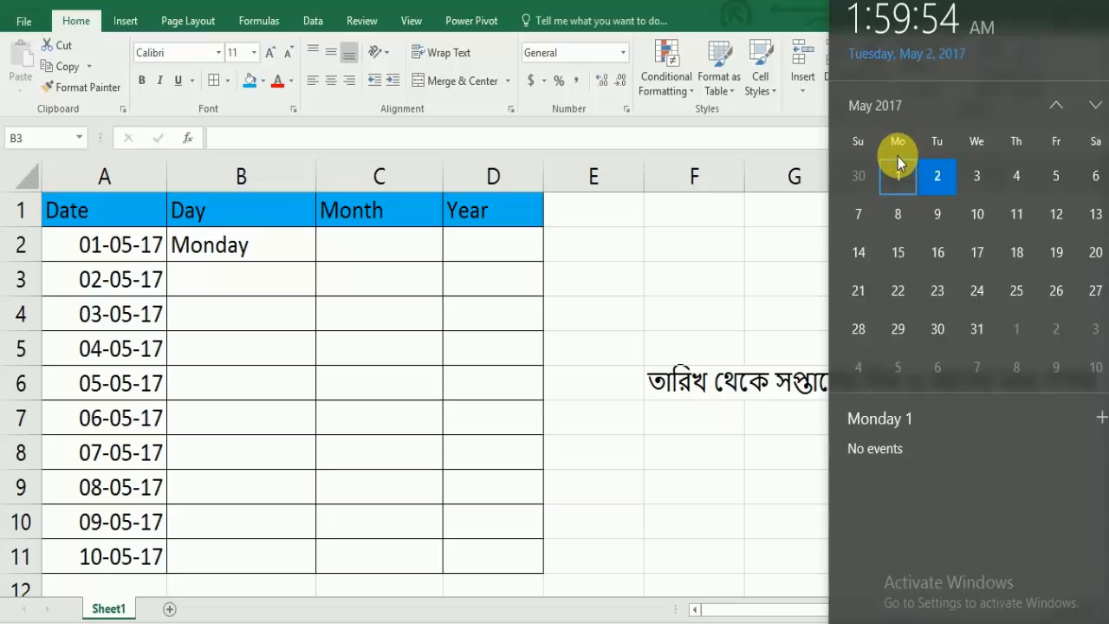
pyautogui.click(269, 248)
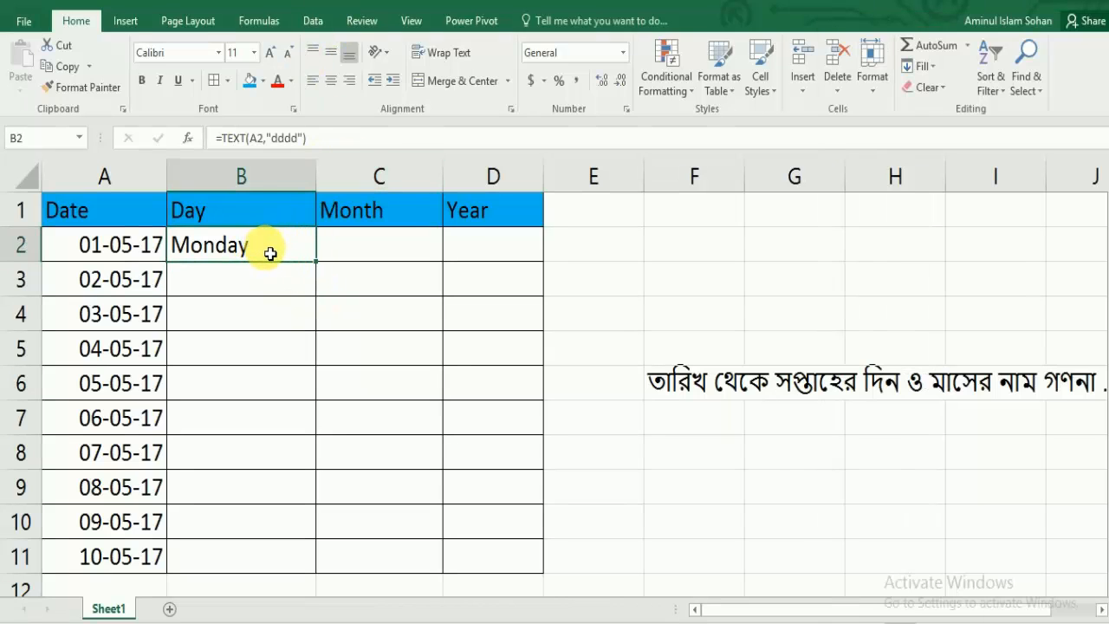
# Step: Enter the formula =text(A2,"mmmm") in cell C2 to return the month name of the first date
pyautogui.click(372, 249)
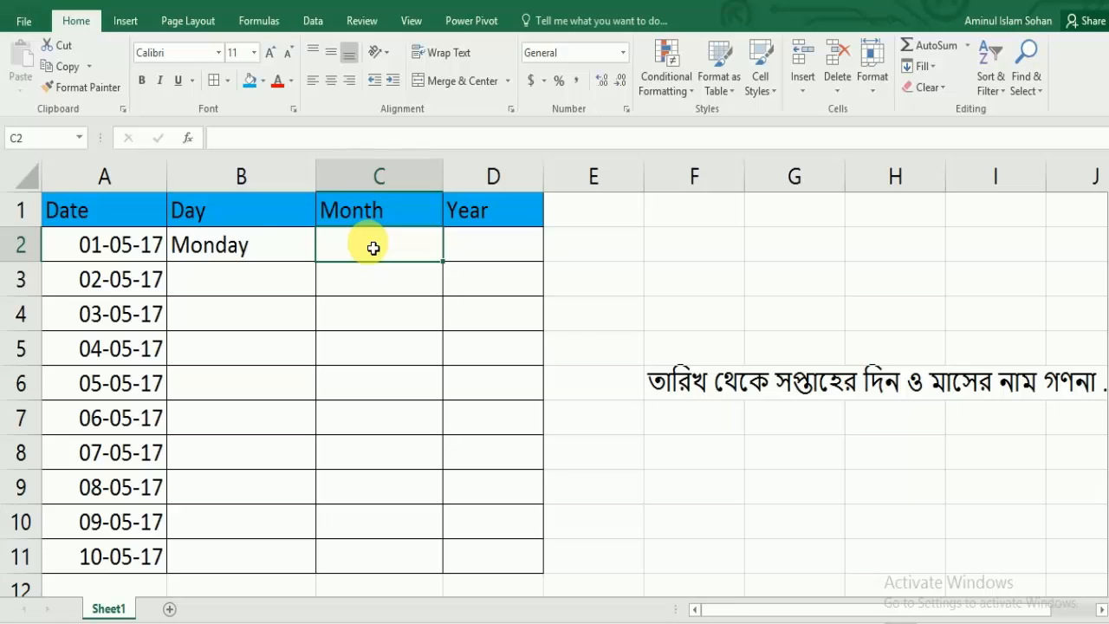
pyautogui.write('=')
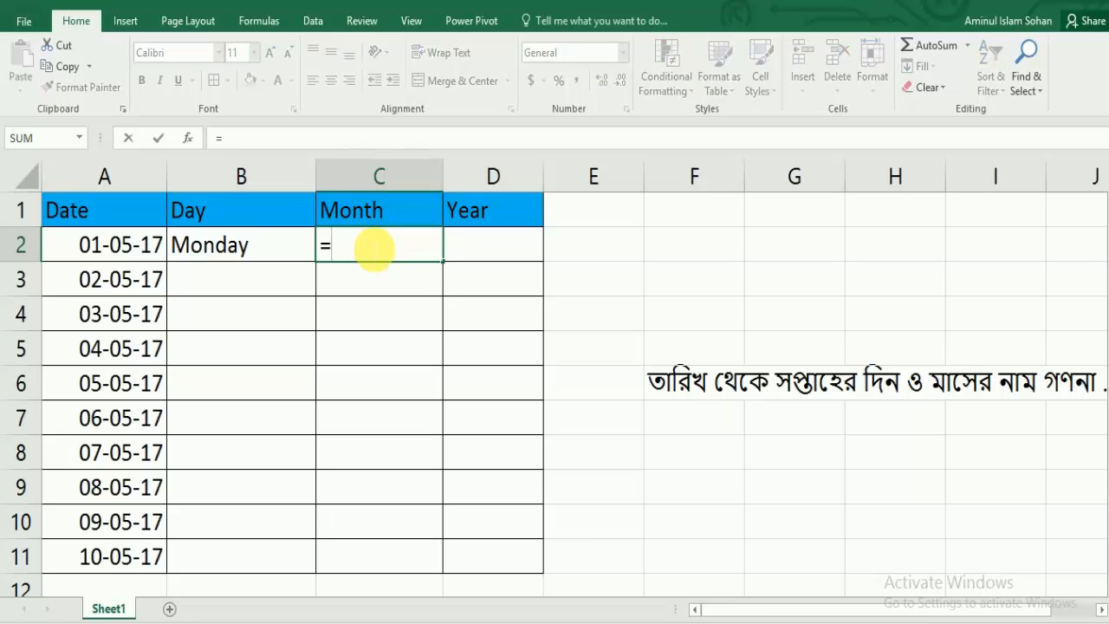
pyautogui.write('text')
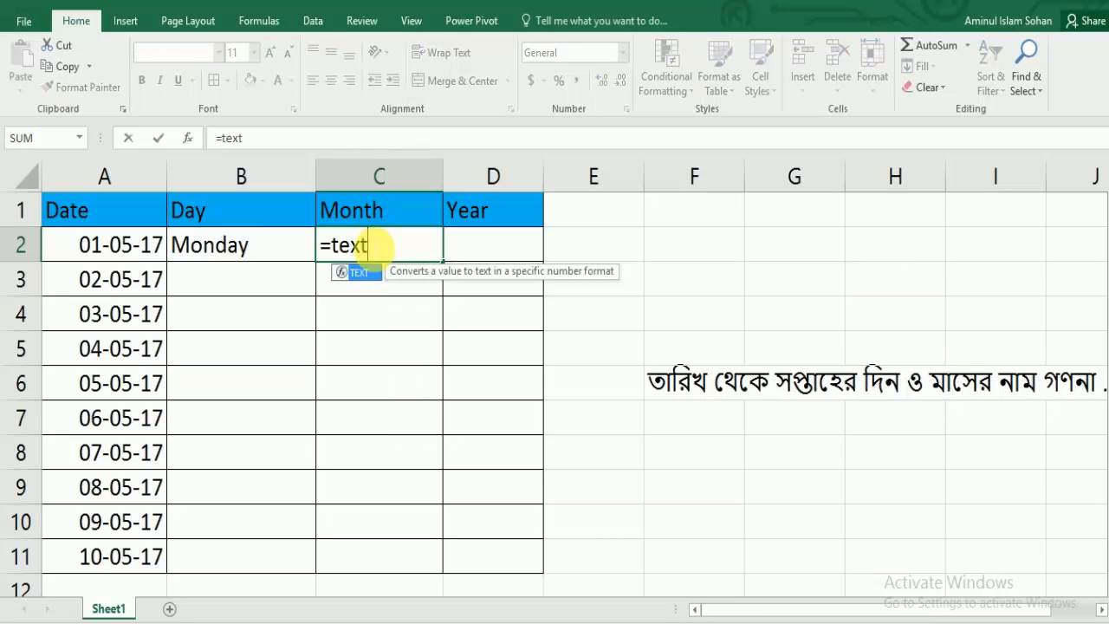
pyautogui.write('(')
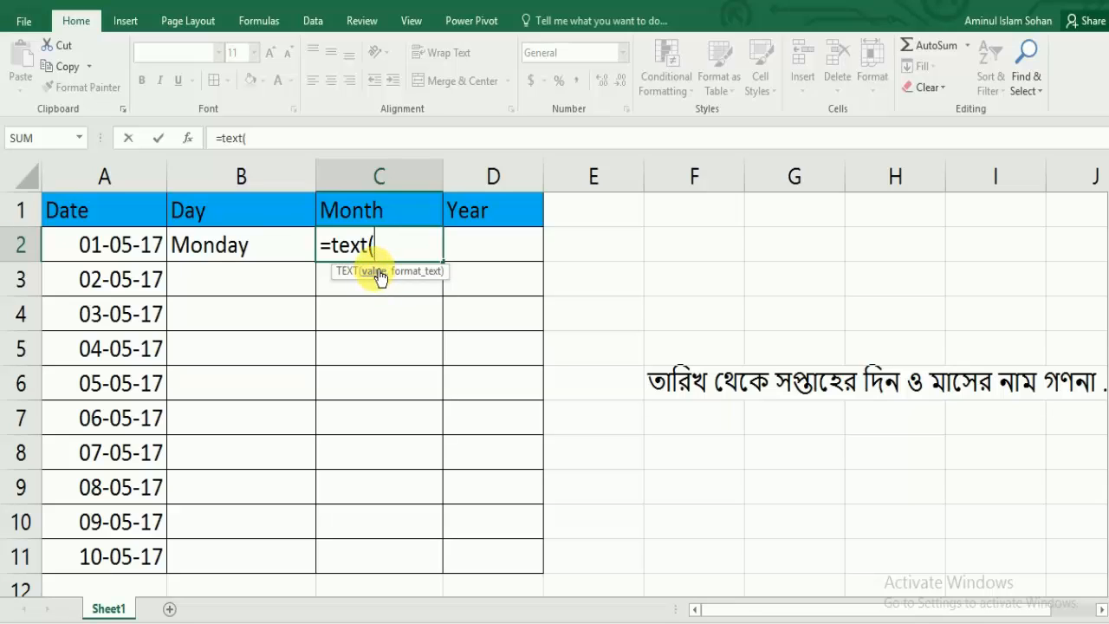
pyautogui.click(135, 251)
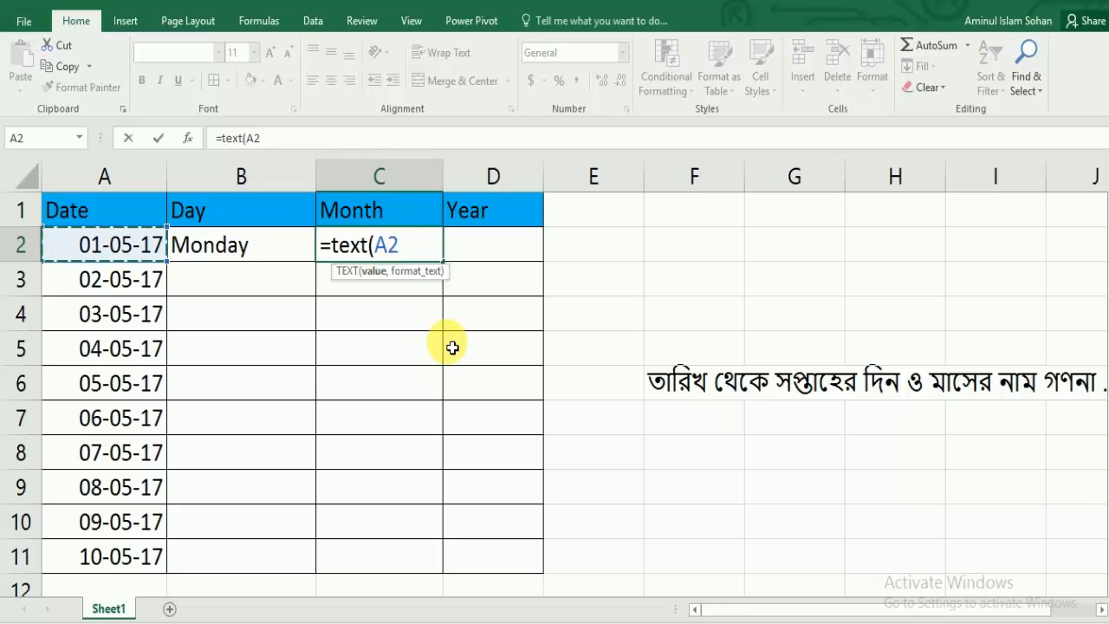
pyautogui.write(',"')
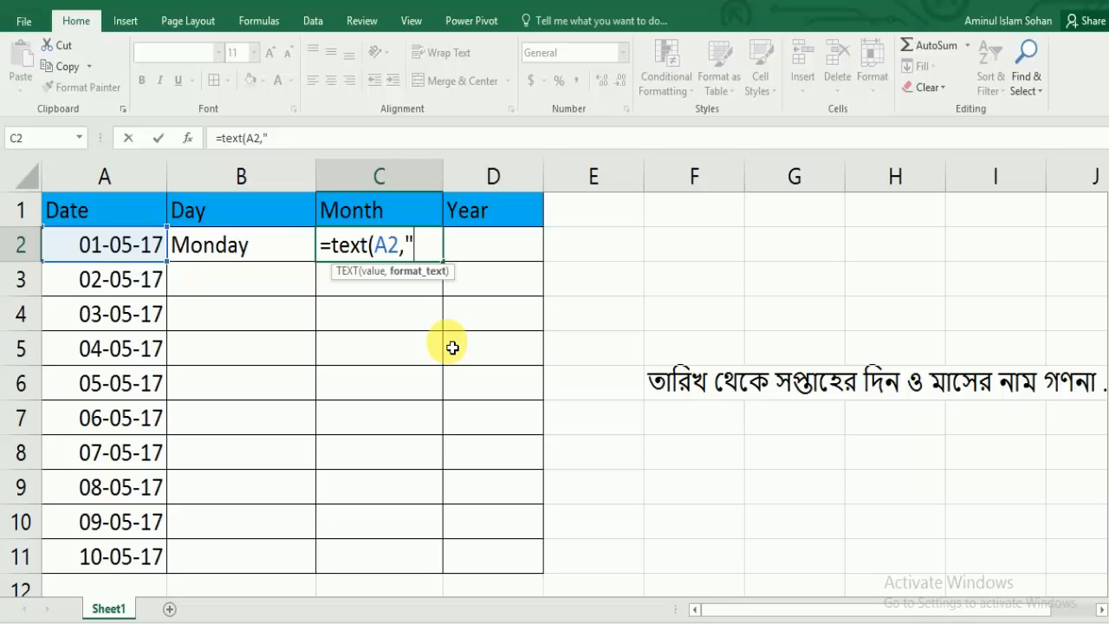
pyautogui.write('mmm')
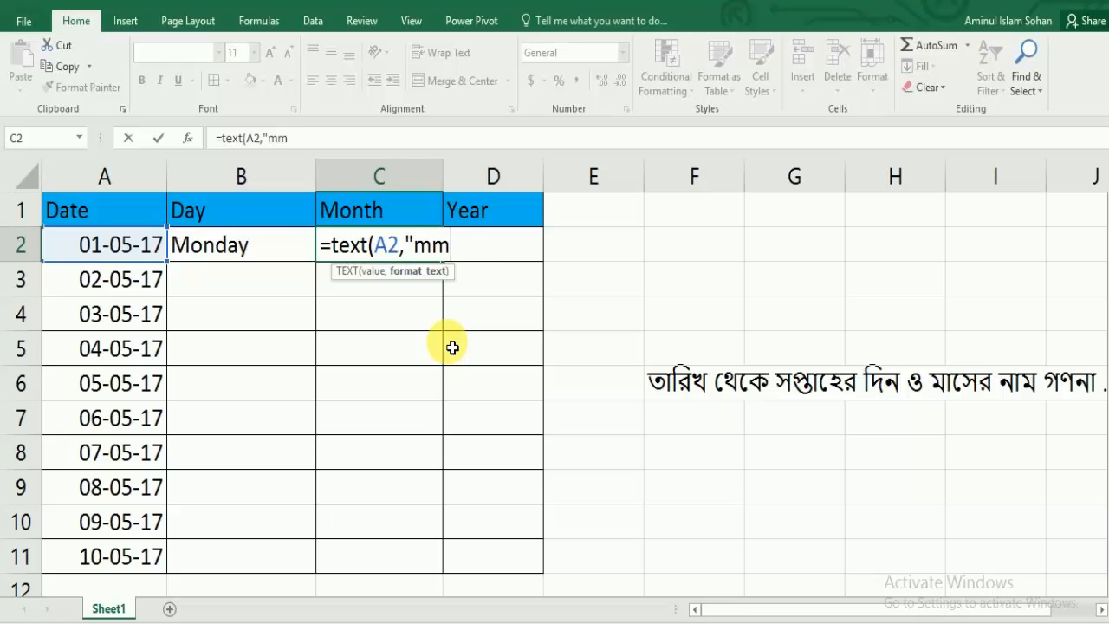
pyautogui.write('mm"')
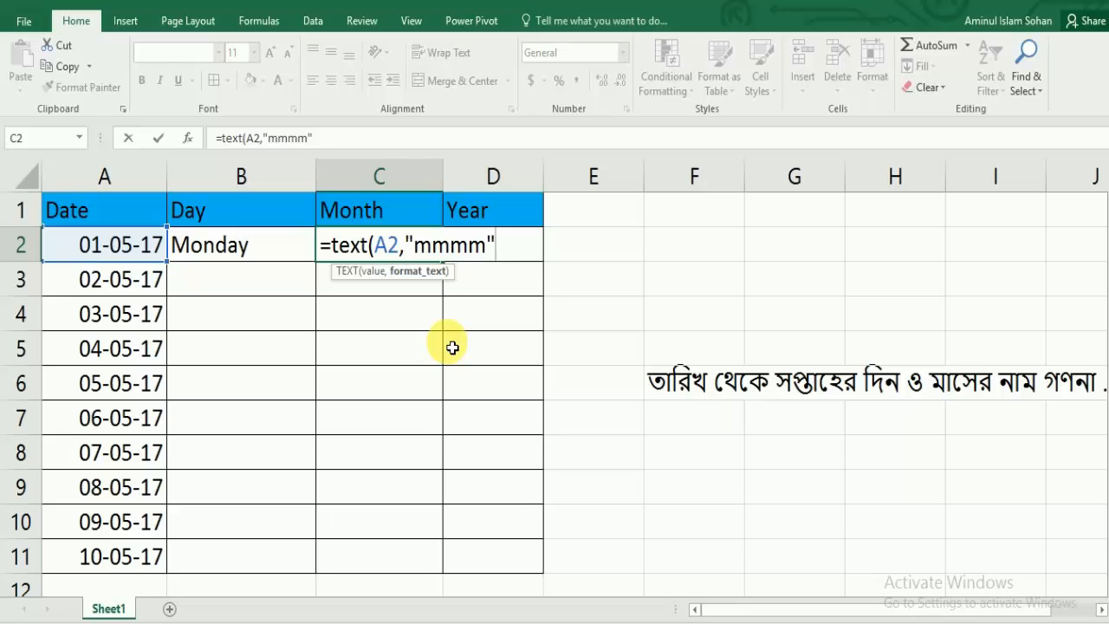
pyautogui.write(')')
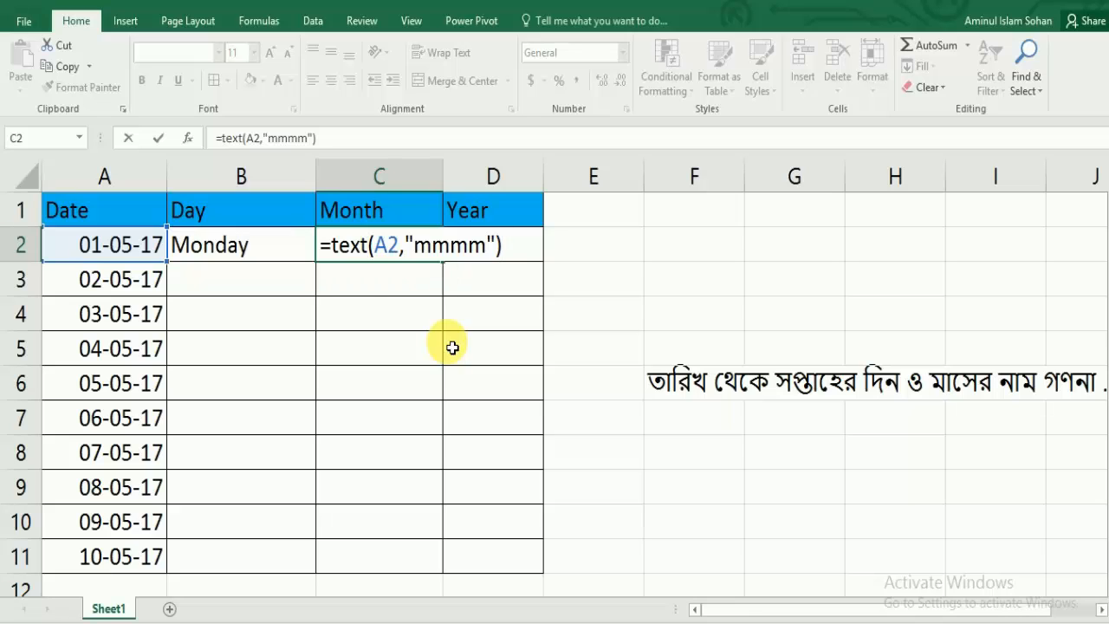
pyautogui.press('Return')
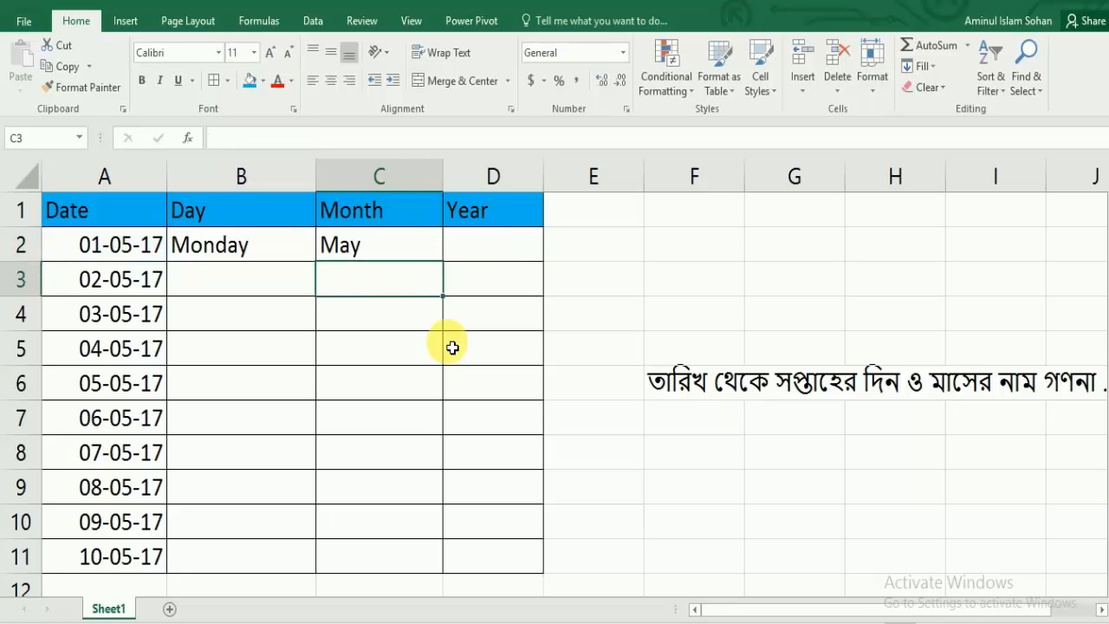
# Step: Enter the formula =text(A2,"yyyy") in cell D2 to return the four-digit year of the first date
pyautogui.click(500, 248)
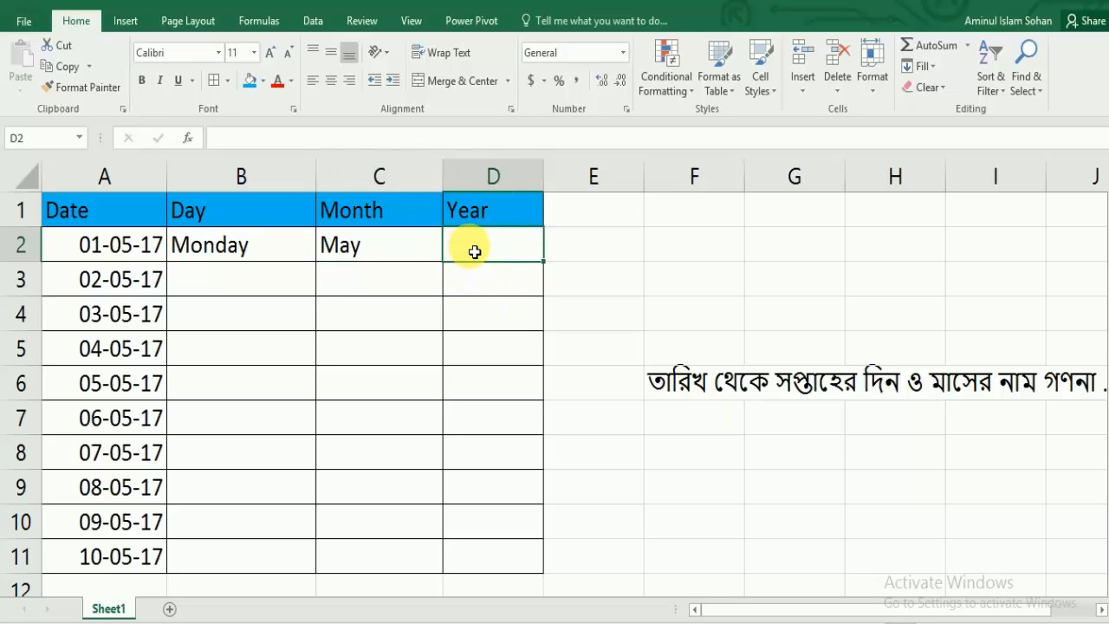
pyautogui.write('=text')
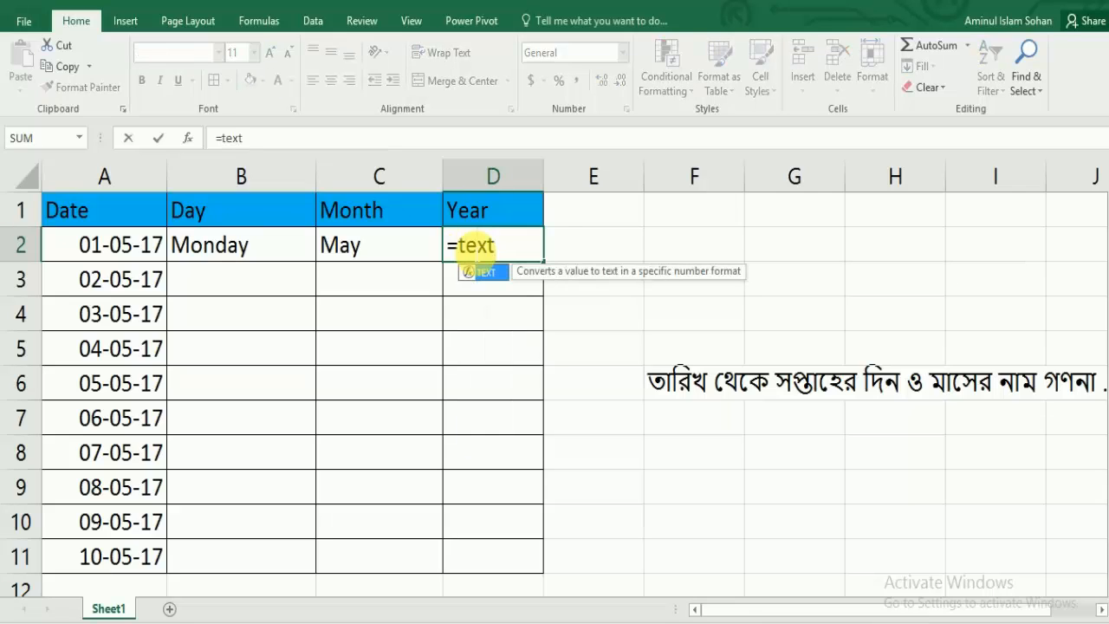
pyautogui.write('(')
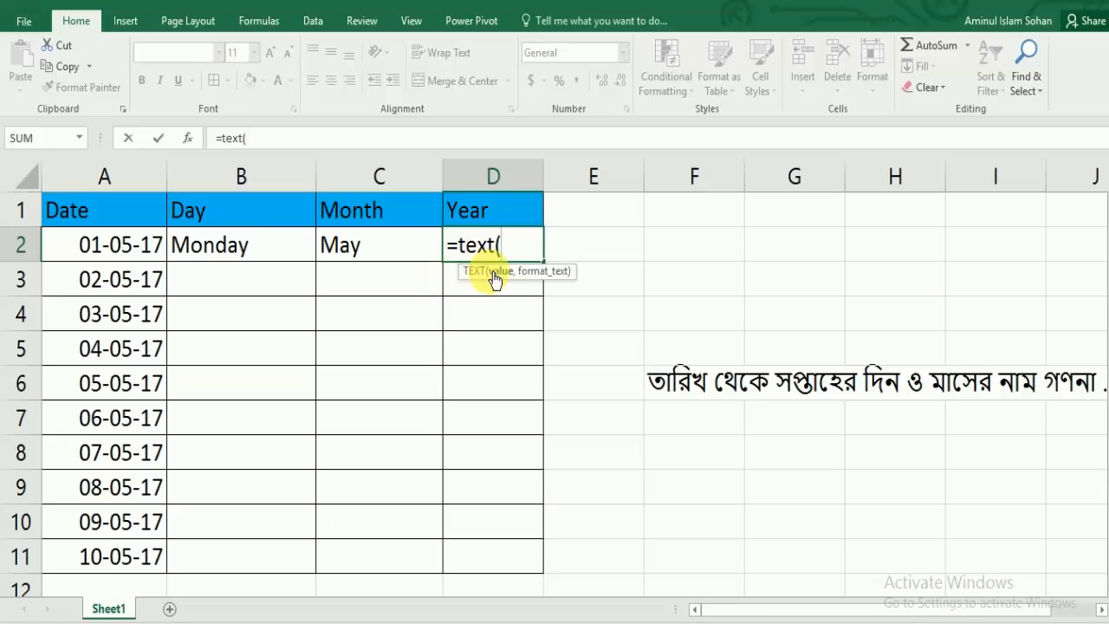
pyautogui.click(110, 247)
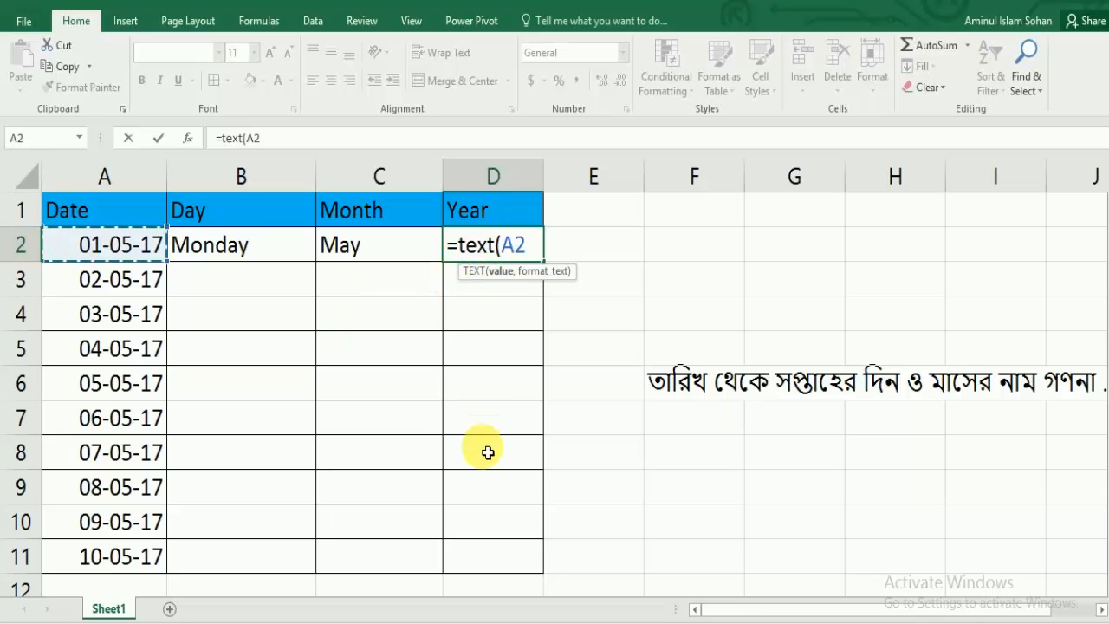
pyautogui.write(',')
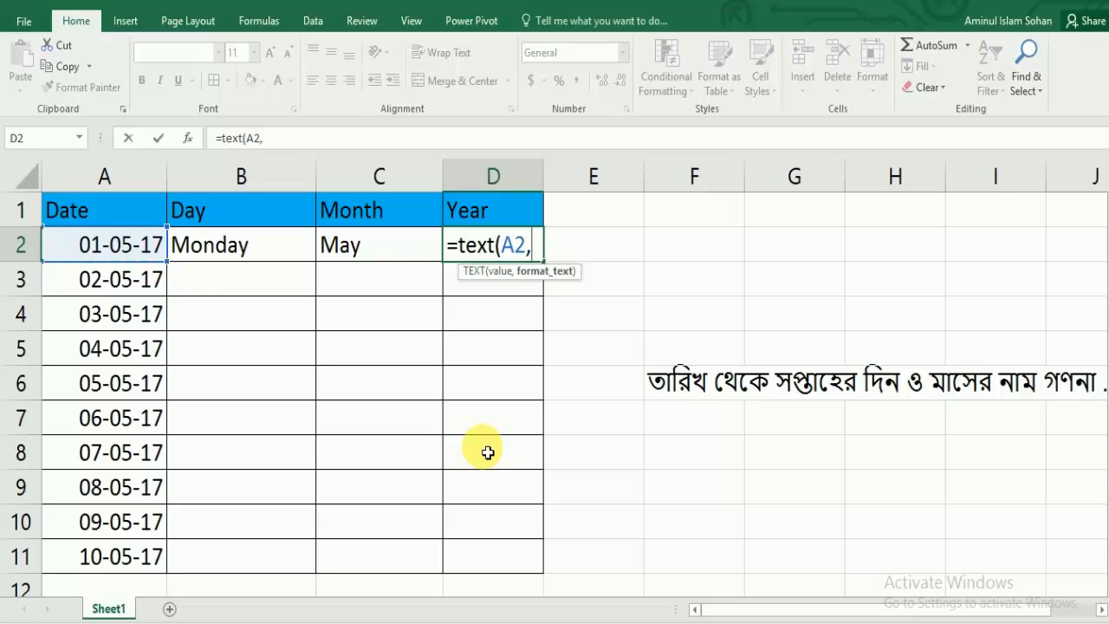
pyautogui.write('"yyyy')
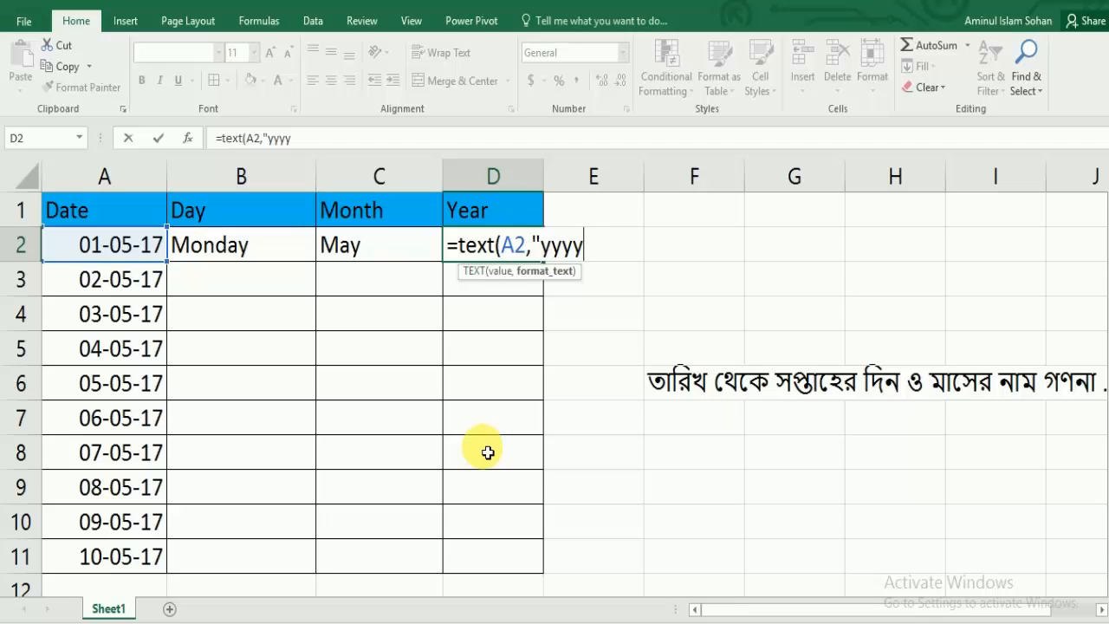
pyautogui.write('")')
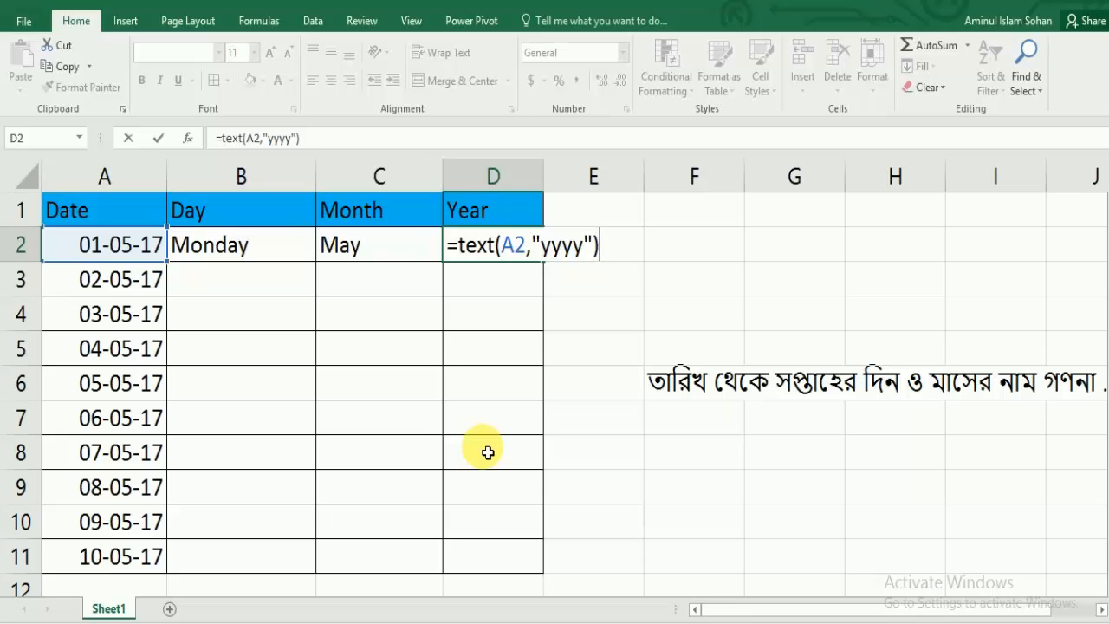
pyautogui.press('Return')
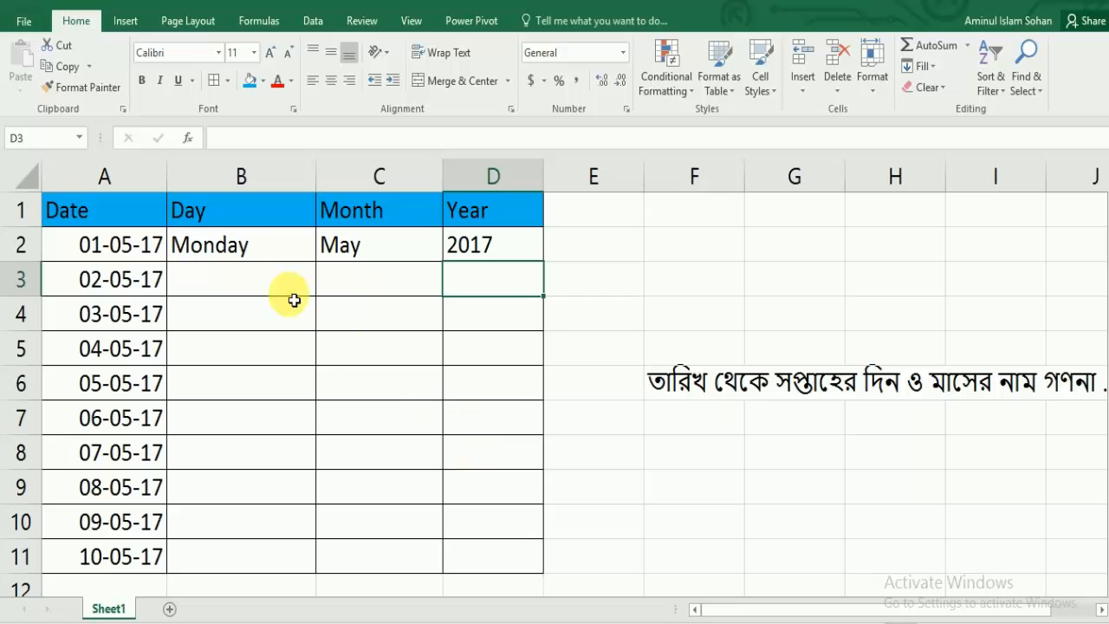
# Step: Copy the day, month and year formulas from B2:D2 down through row 11 and look over the weekday cells
pyautogui.moveTo(221, 254); pyautogui.dragTo(487, 250)
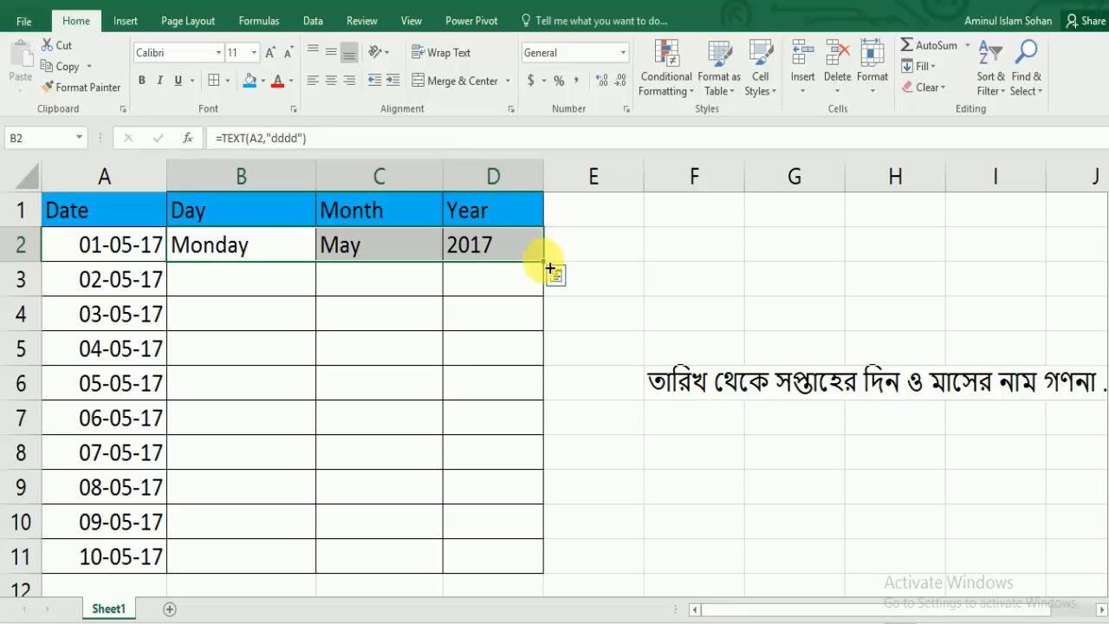
pyautogui.moveTo(549, 272); pyautogui.dragTo(532, 573)
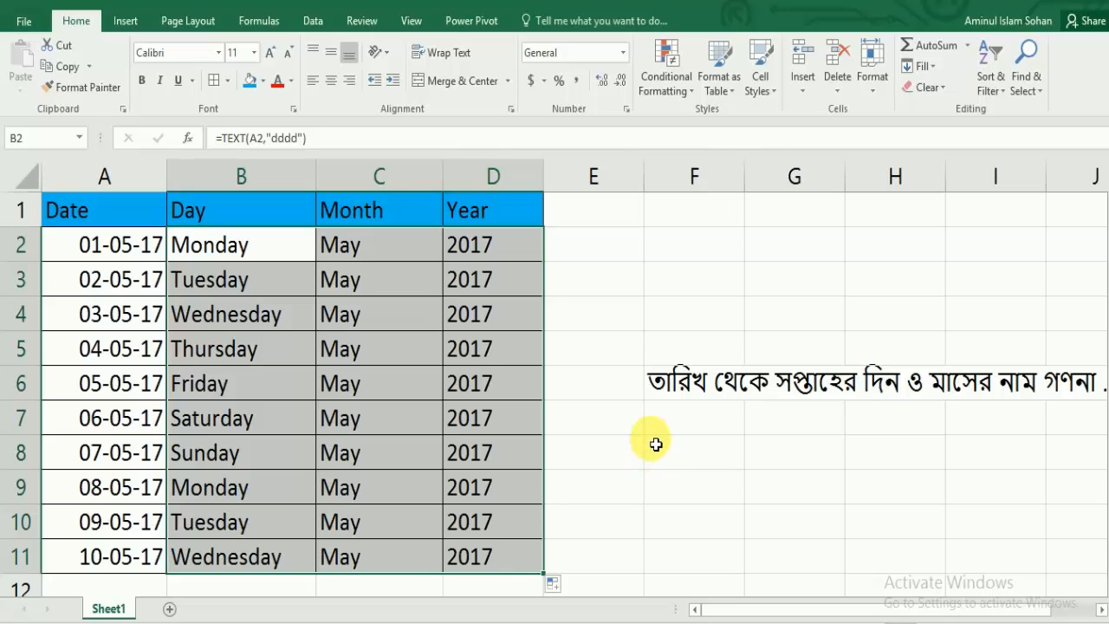
pyautogui.click(228, 244)
pyautogui.click(233, 290)
pyautogui.click(231, 322)
pyautogui.click(240, 381)
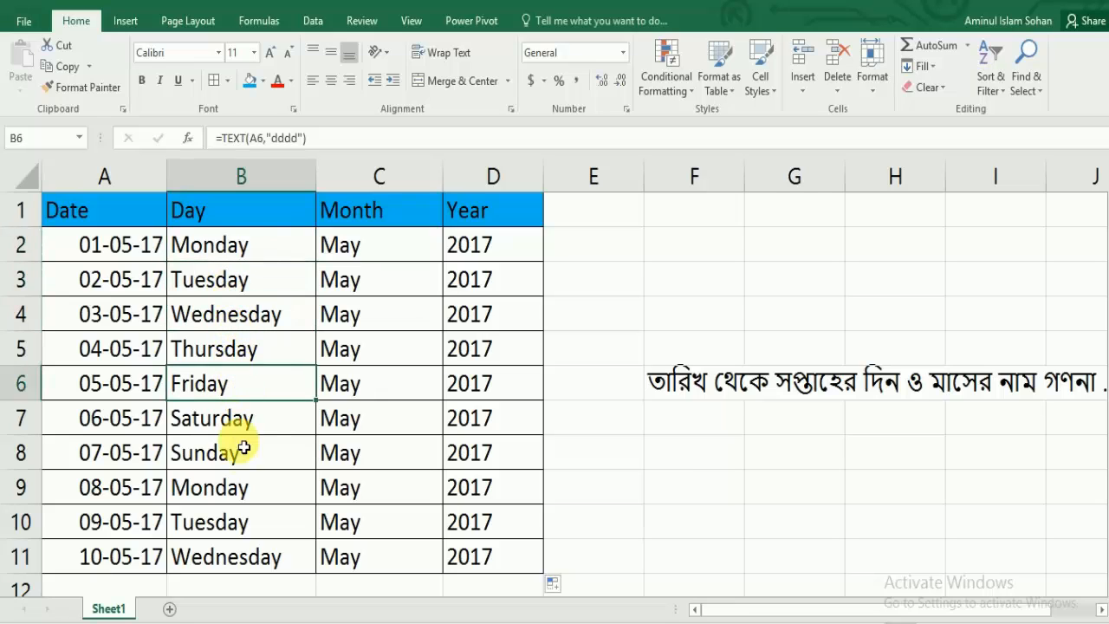
pyautogui.click(240, 449)
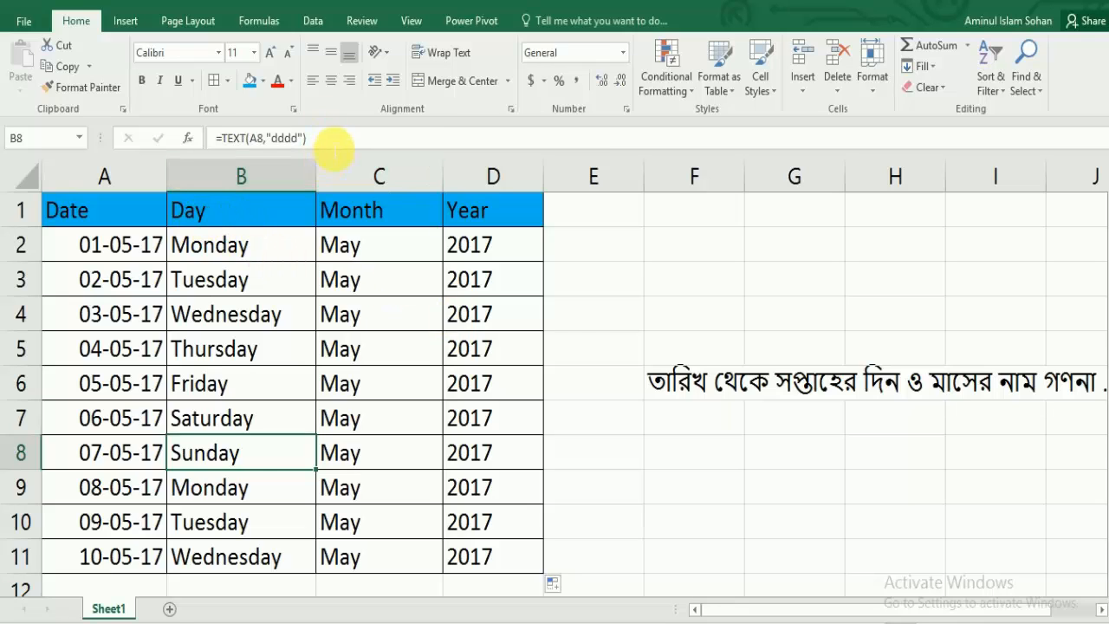
pyautogui.click(290, 138)
pyautogui.moveTo(290, 139); pyautogui.dragTo(216, 139)
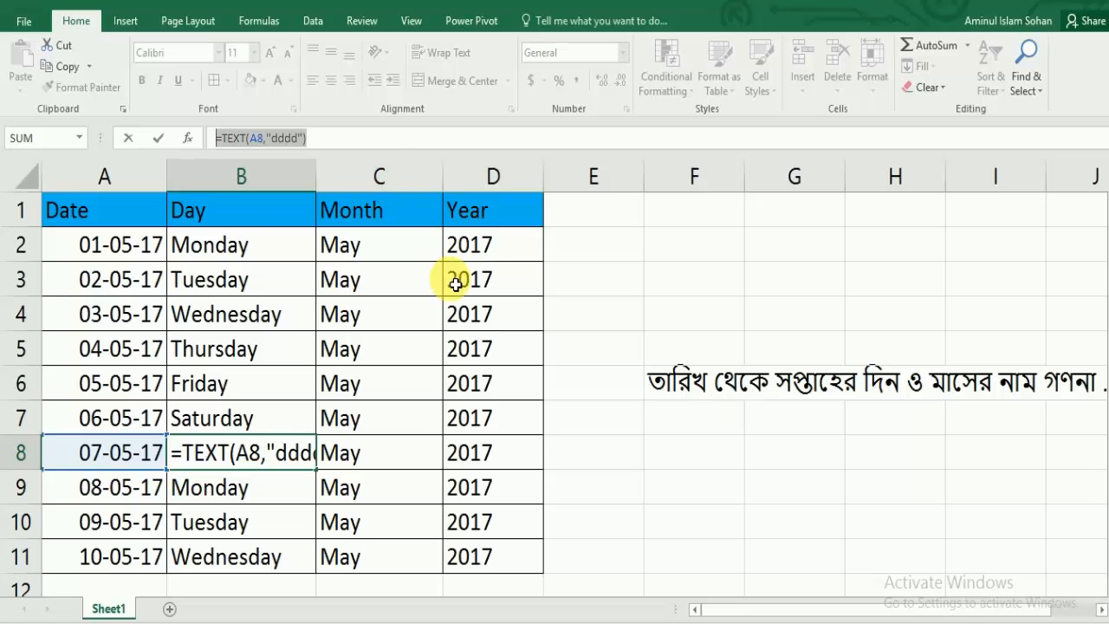
pyautogui.write('=')
pyautogui.click(451, 319)
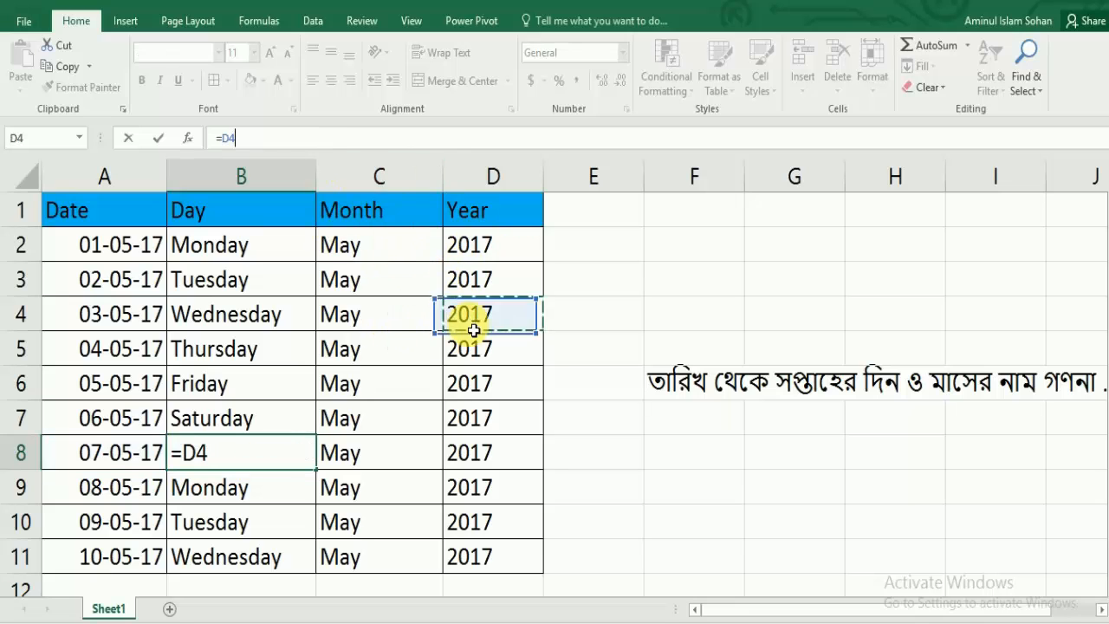
pyautogui.click(218, 245)
# Step: Check the May 2017 weekdays in the system calendar against column B and discard the pending edit of cell B8
pyautogui.click(1099, 622)
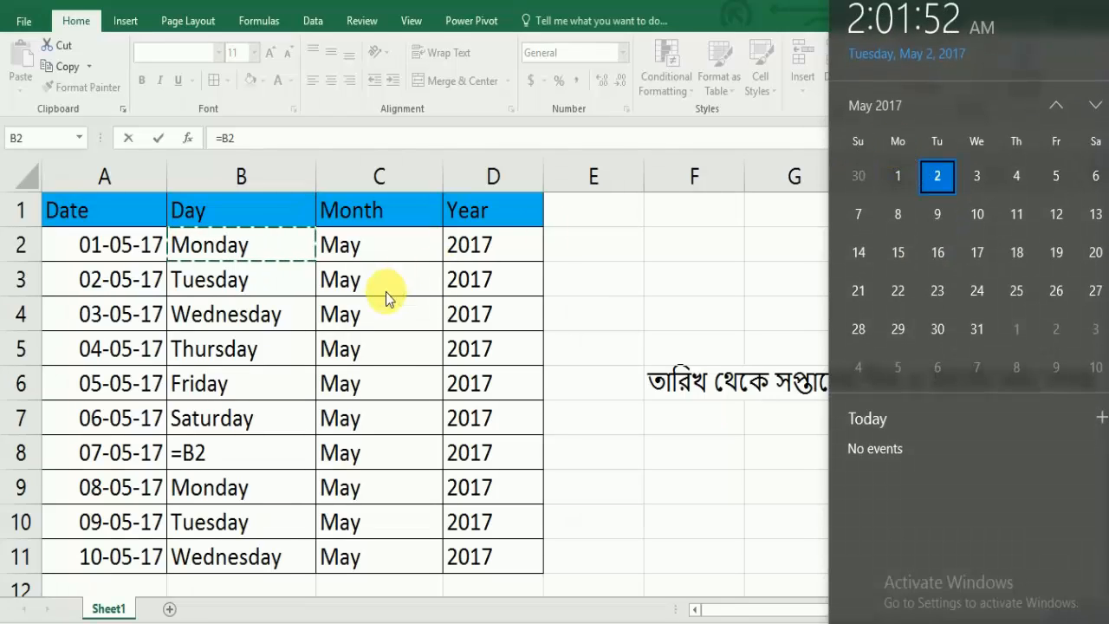
pyautogui.click(267, 351)
pyautogui.click(277, 411)
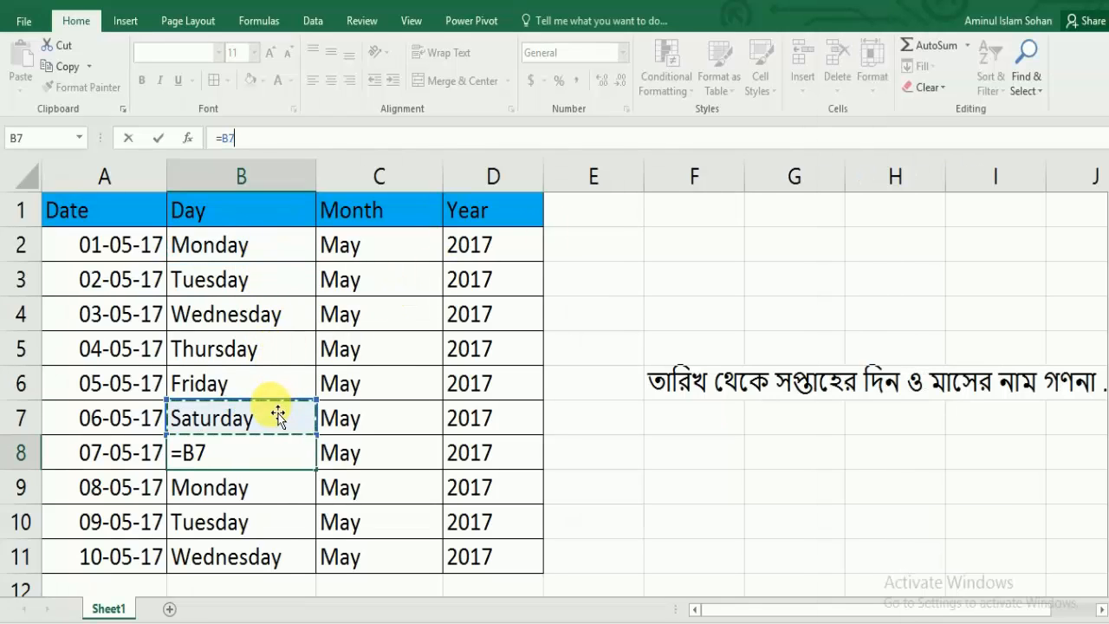
pyautogui.press('Escape')
# Step: Change the format code in cell B2's formula to "ddd" for abbreviated weekdays and fill it down through B11
pyautogui.click(255, 259)
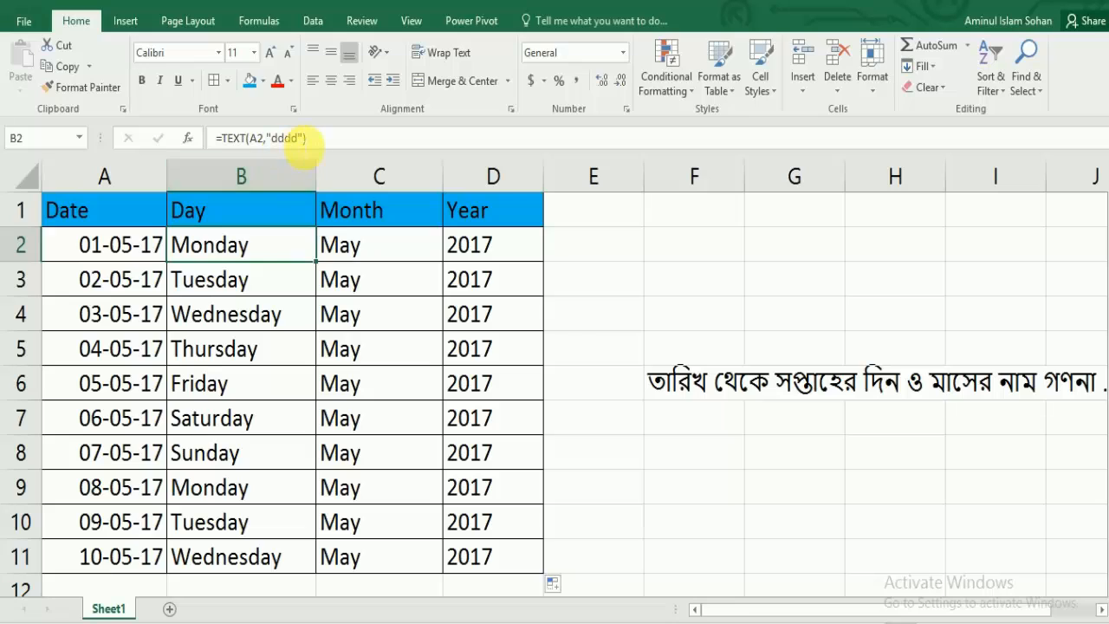
pyautogui.click(304, 139)
pyautogui.press('BackSpace')
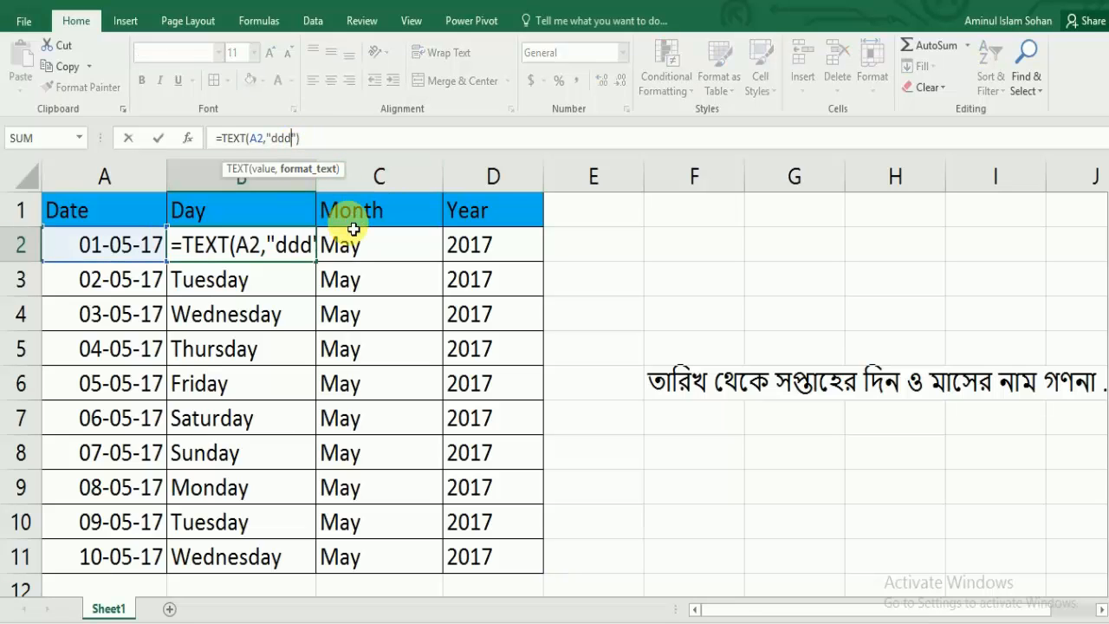
pyautogui.press('Return')
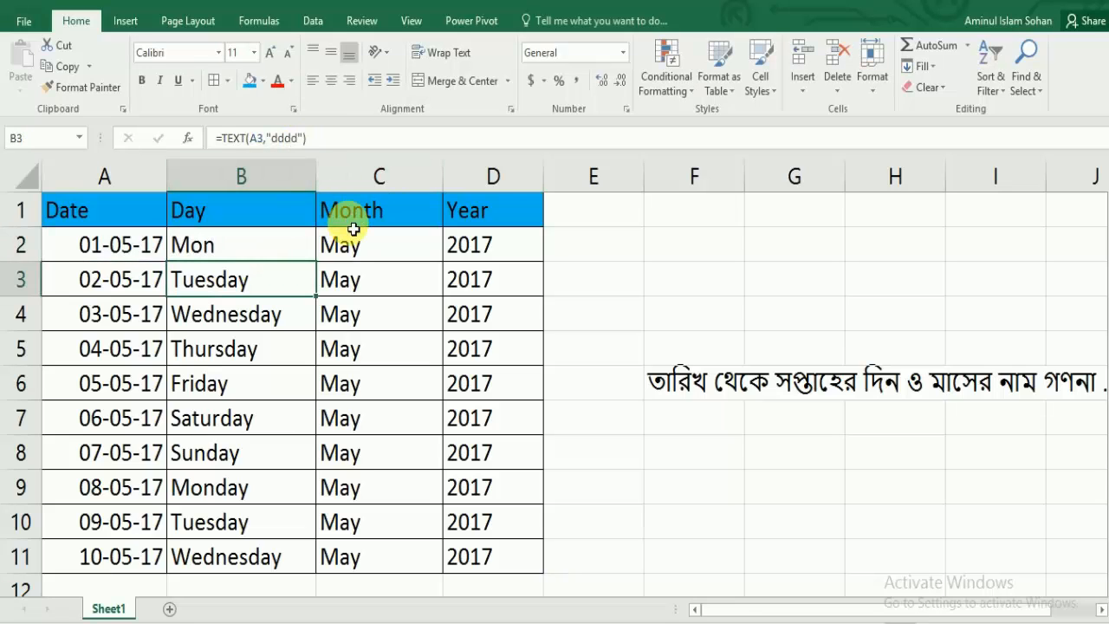
pyautogui.click(247, 251)
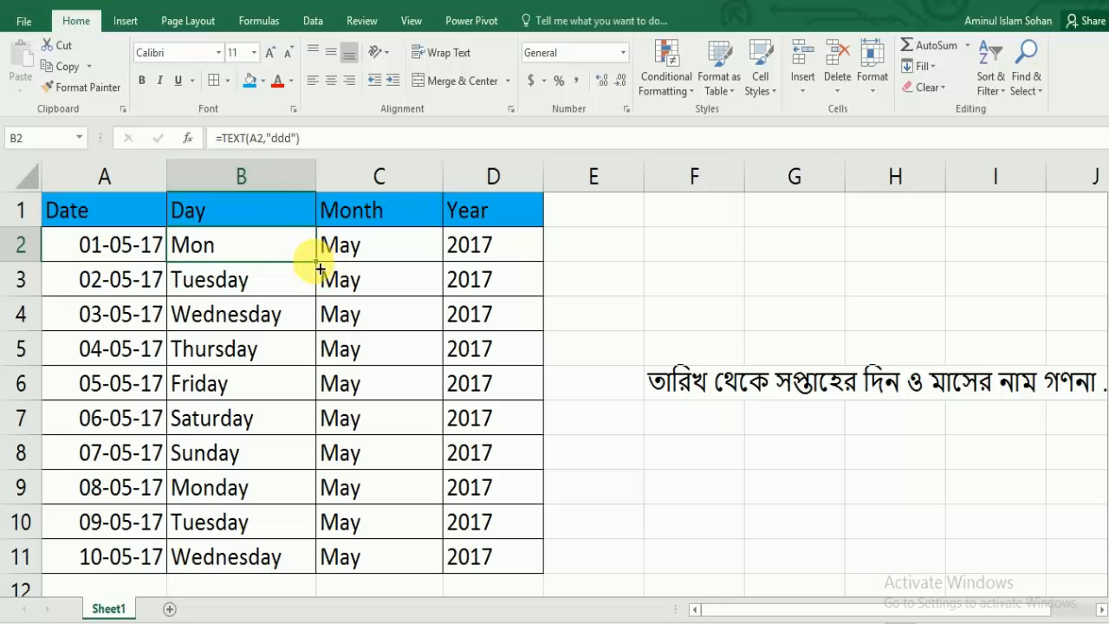
pyautogui.moveTo(317, 260); pyautogui.dragTo(282, 574)
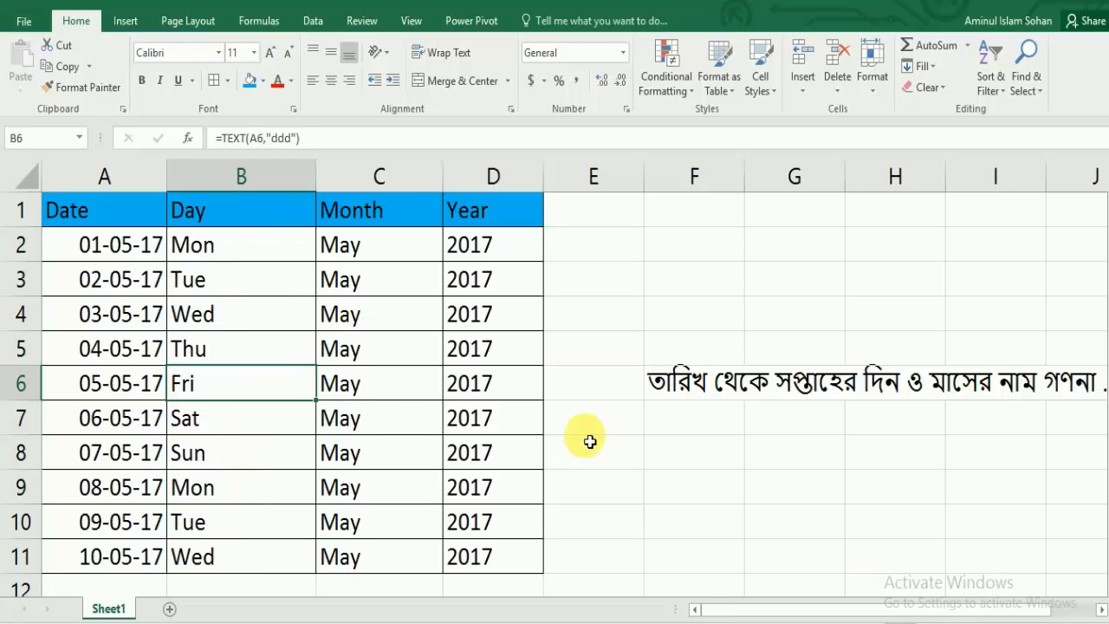
pyautogui.click(286, 385)
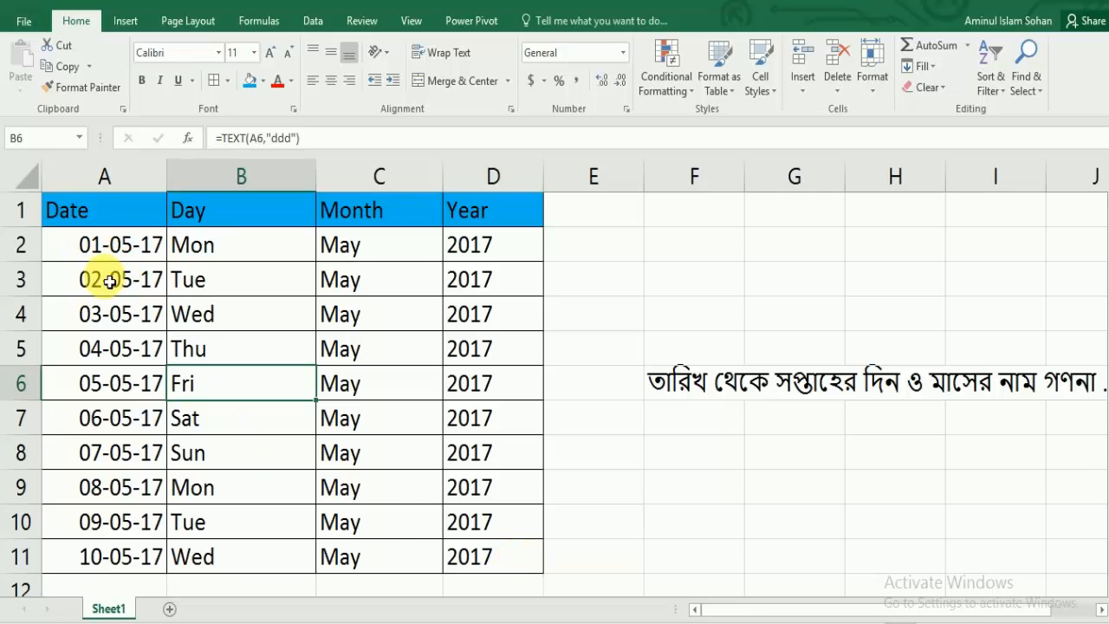
# Step: Clear the contents of A2:D11 and enter the date 16-december-1971 in cell A2
pyautogui.moveTo(97, 250); pyautogui.dragTo(494, 557)
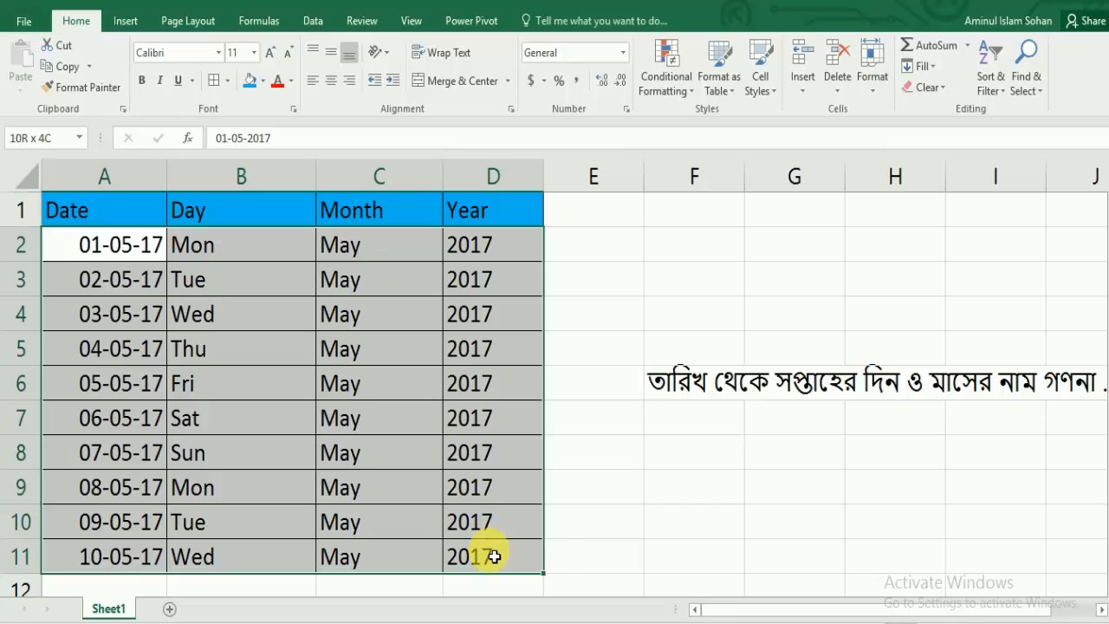
pyautogui.press('Delete')
pyautogui.click(112, 248)
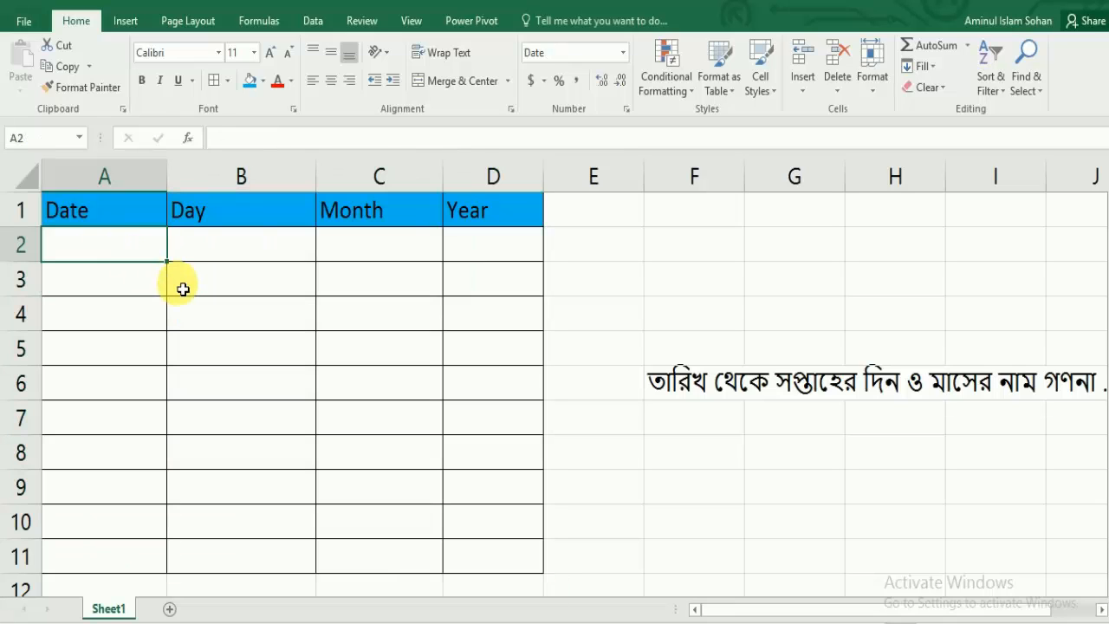
pyautogui.write('16')
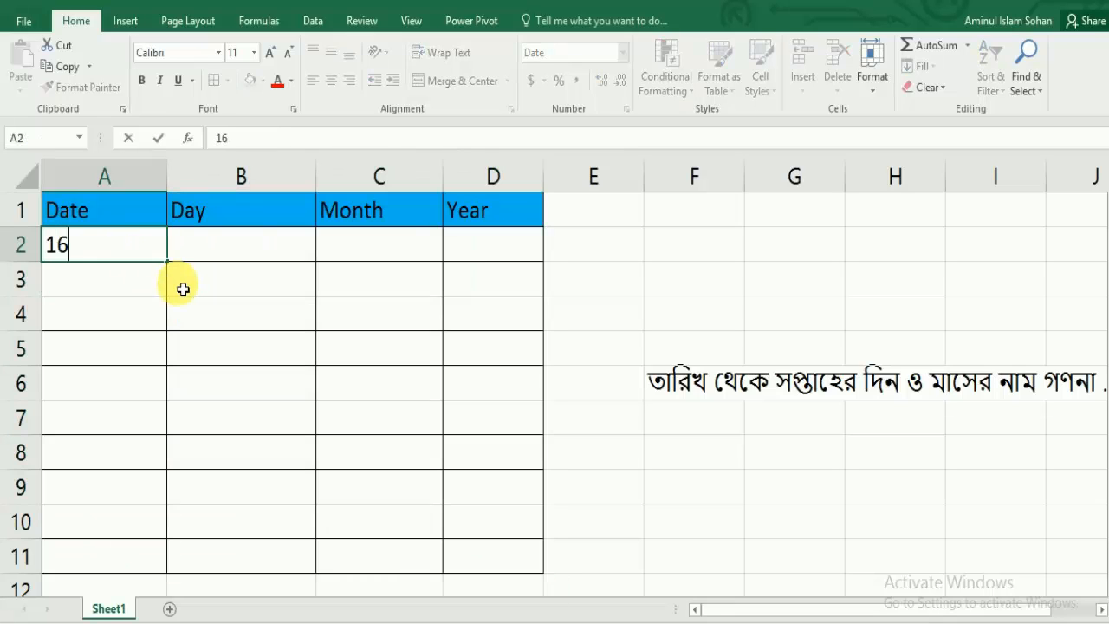
pyautogui.write('-december')
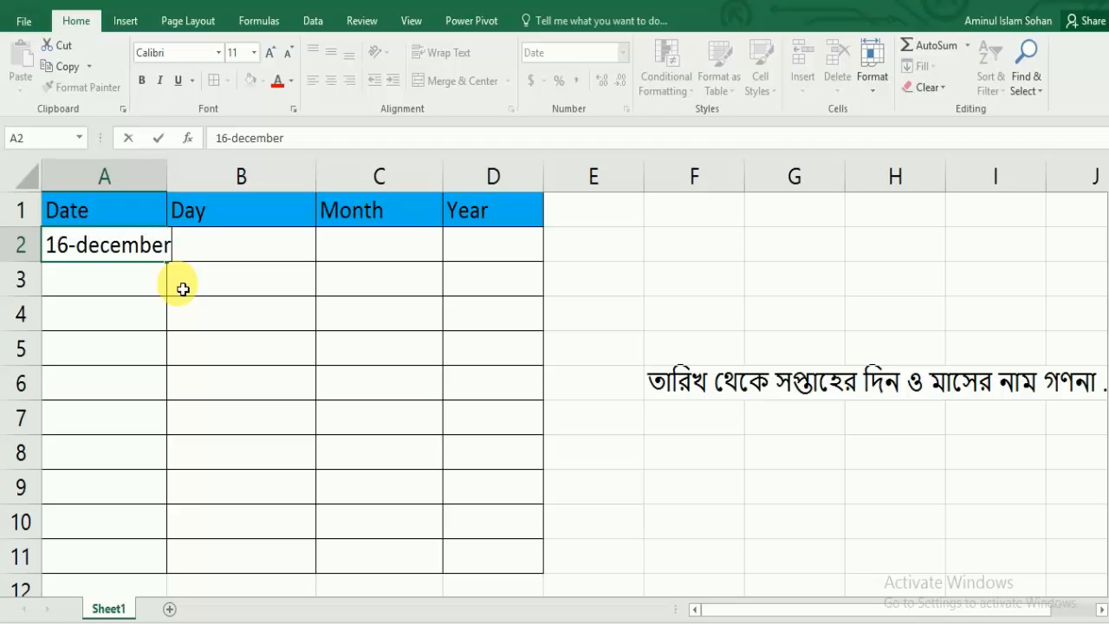
pyautogui.write('-1971')
pyautogui.press('Return')
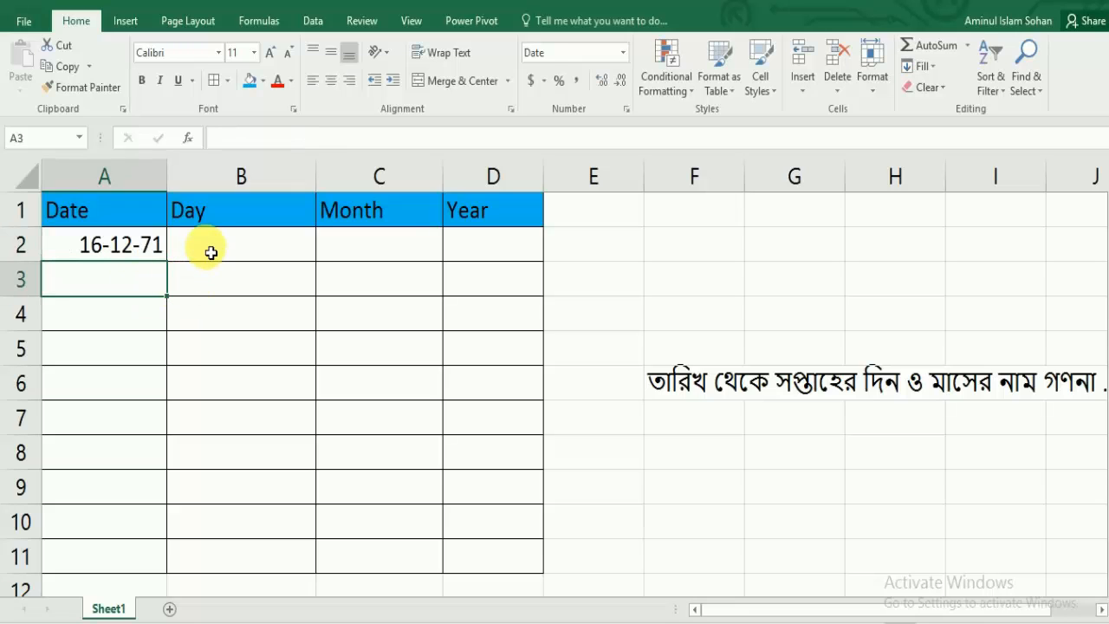
# Step: Enter the formula =text(A2,"dddd") in cell B2 to return the full weekday name of the date in A2
pyautogui.click(245, 259)
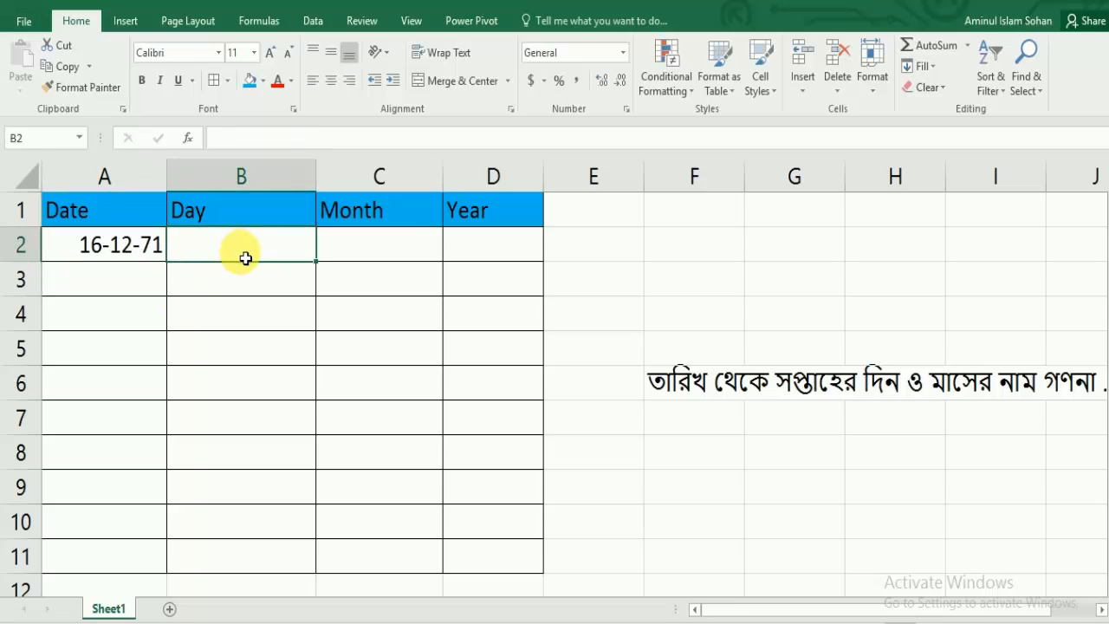
pyautogui.write('=text')
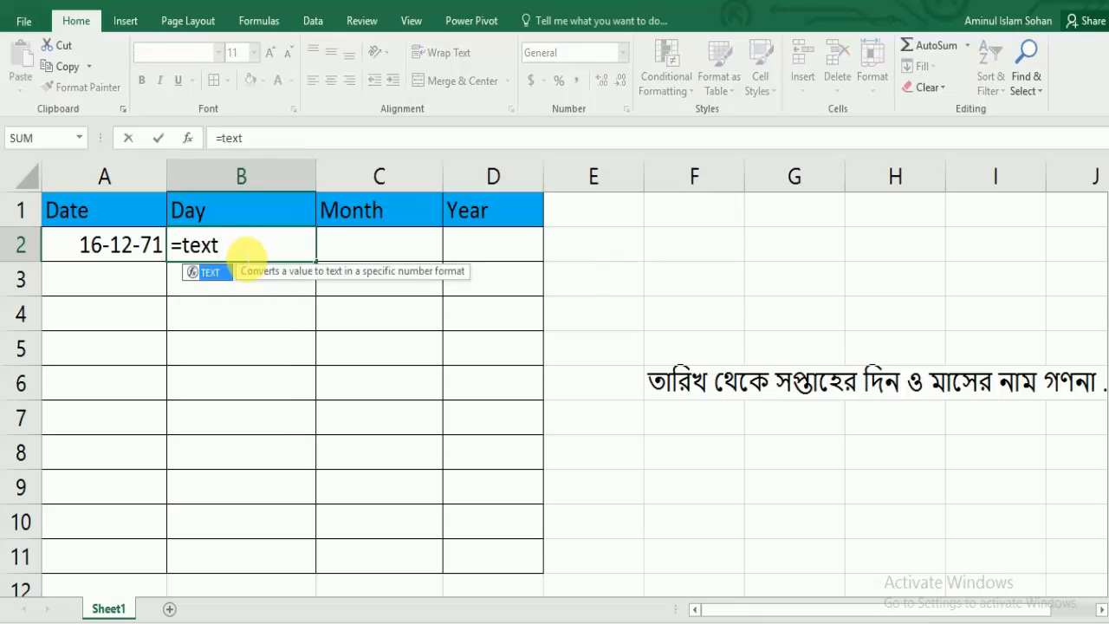
pyautogui.write('(')
pyautogui.click(112, 247)
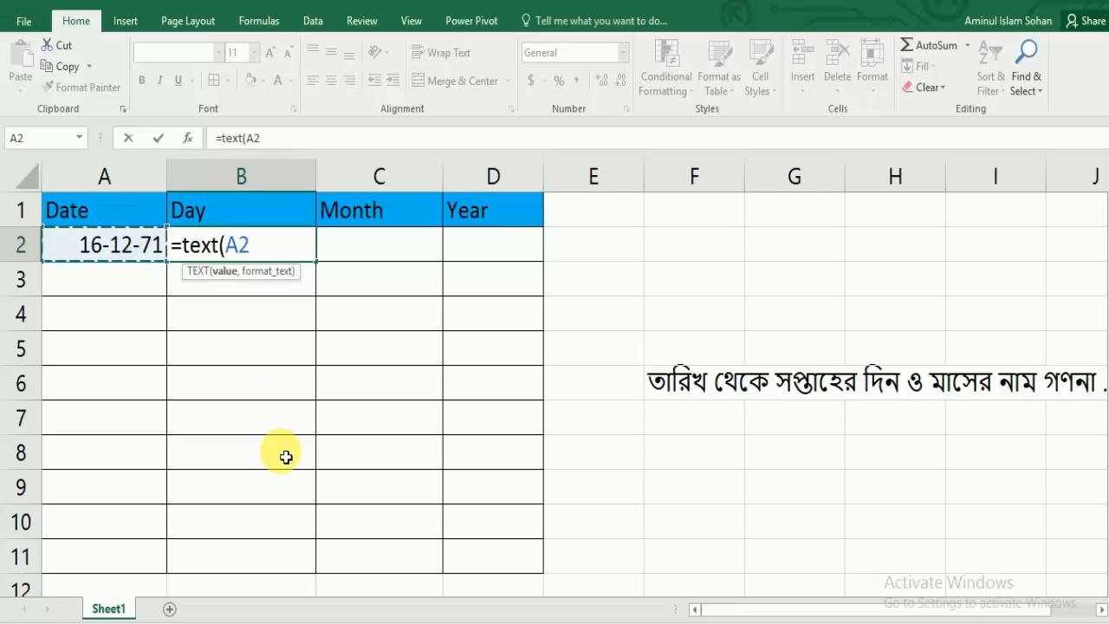
pyautogui.write(',"')
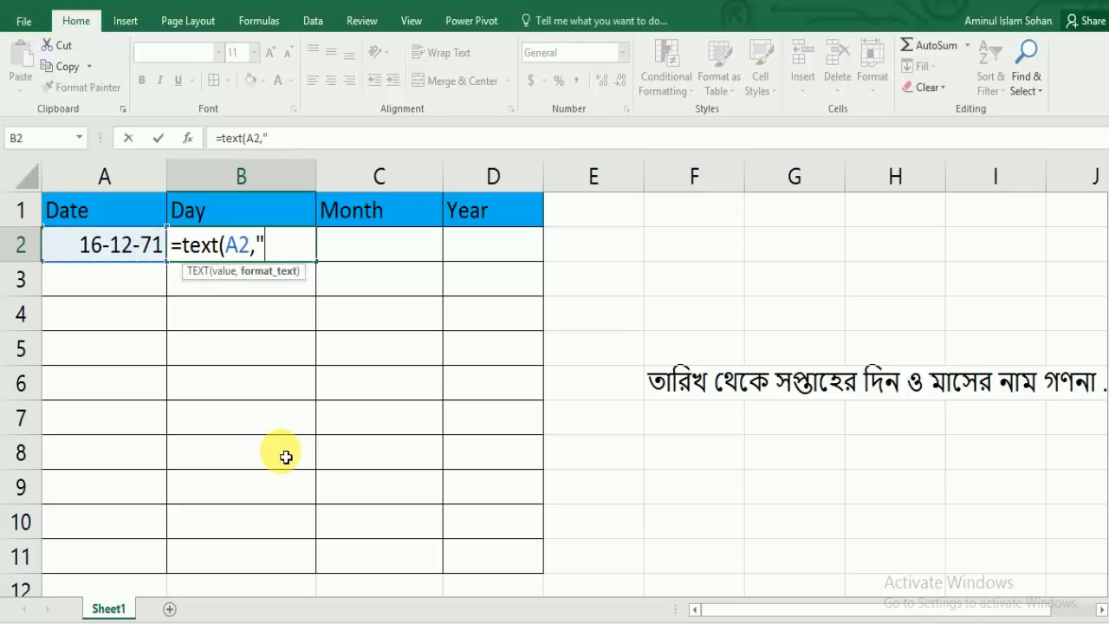
pyautogui.write('dddd')
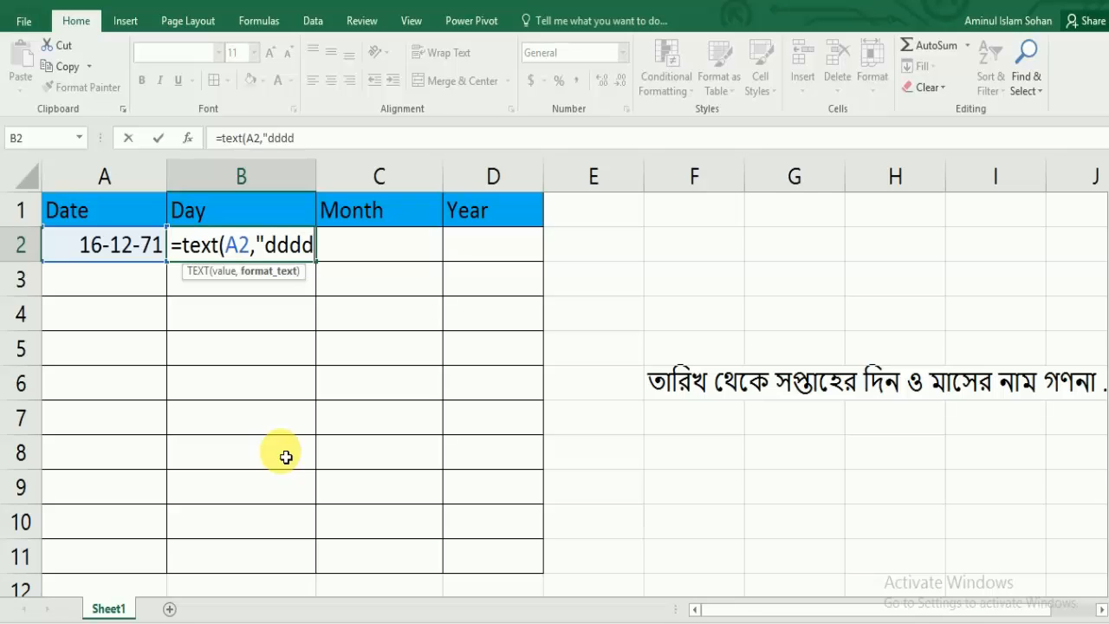
pyautogui.write('")')
pyautogui.press('Return')
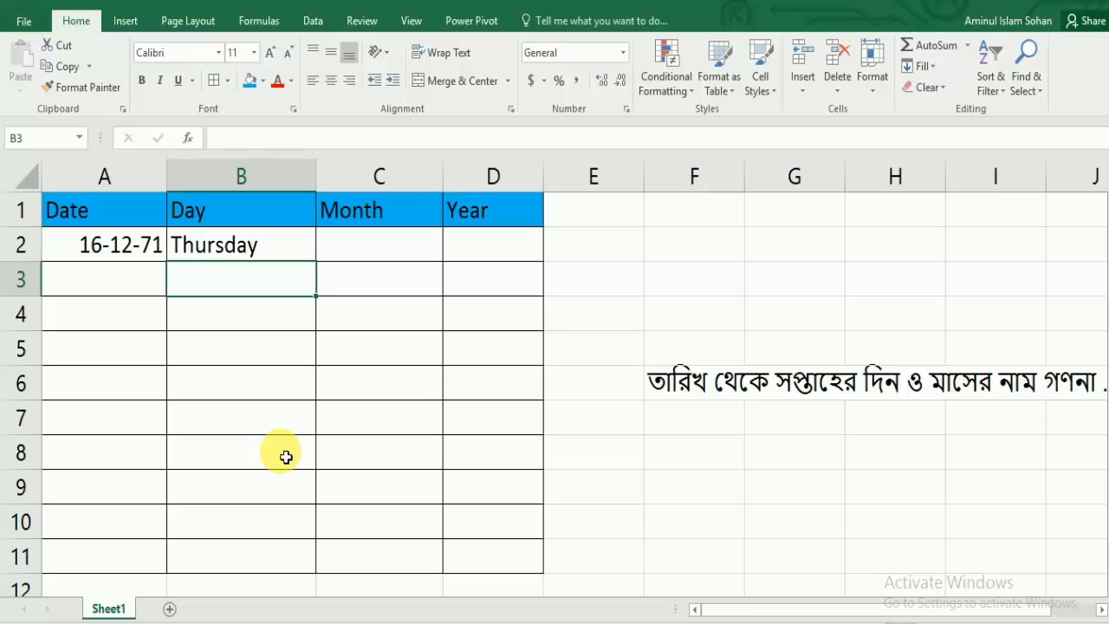